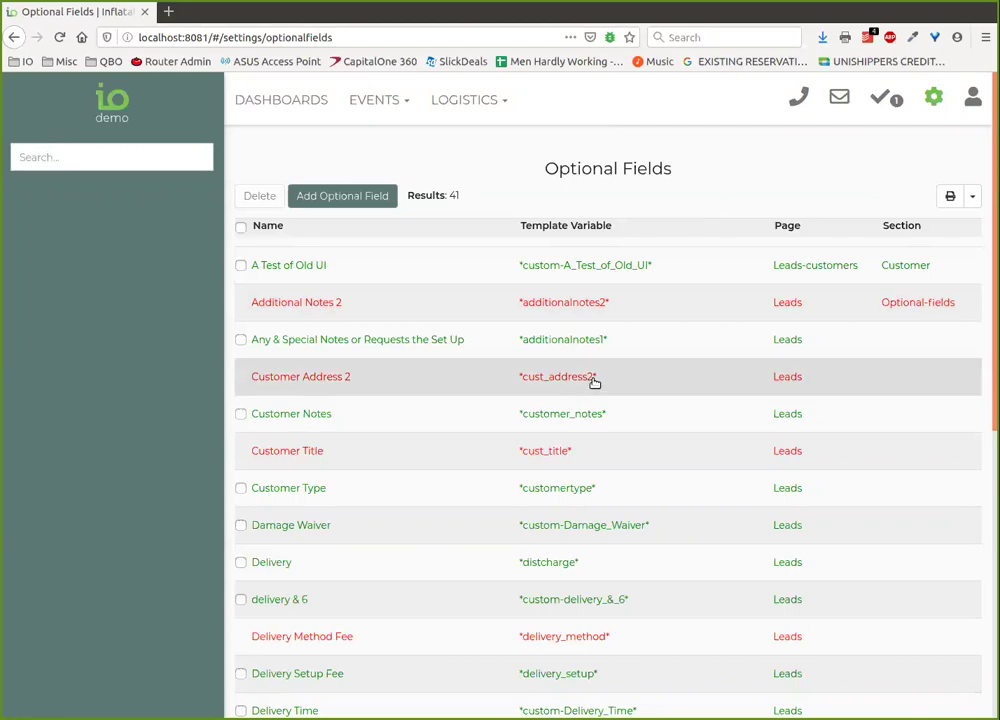
{"action": "scroll", "coordinate": [594, 380], "scroll_direction": "down", "scroll_amount": 2}
{"action": "scroll", "coordinate": [598, 380], "scroll_direction": "up", "scroll_amount": 2}
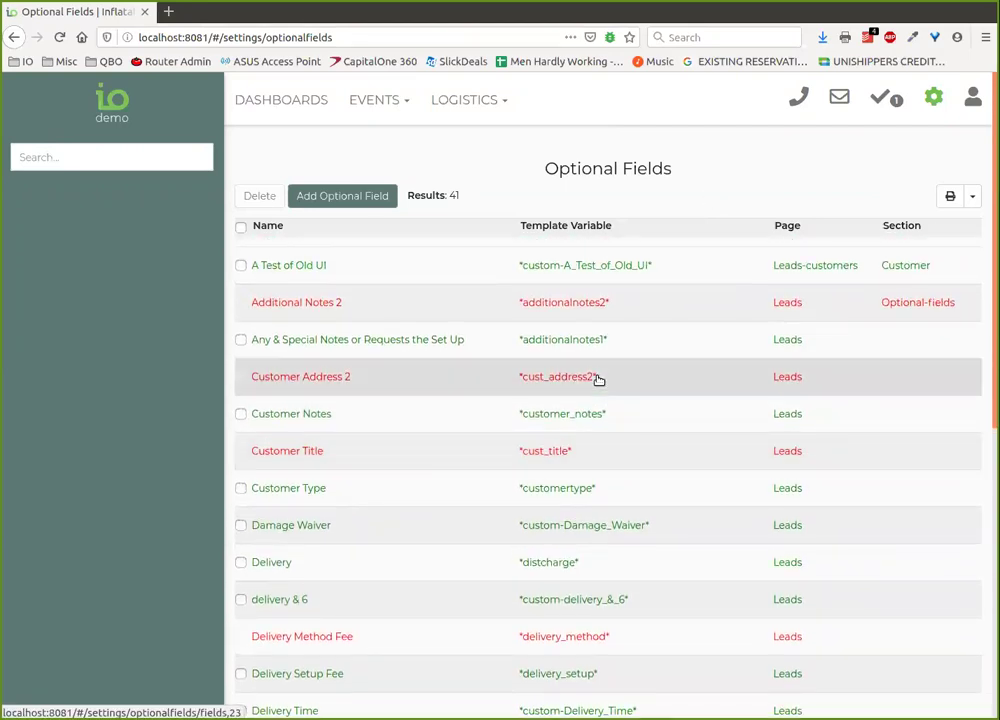
{"action": "scroll", "coordinate": [598, 378], "scroll_direction": "down", "scroll_amount": 1}
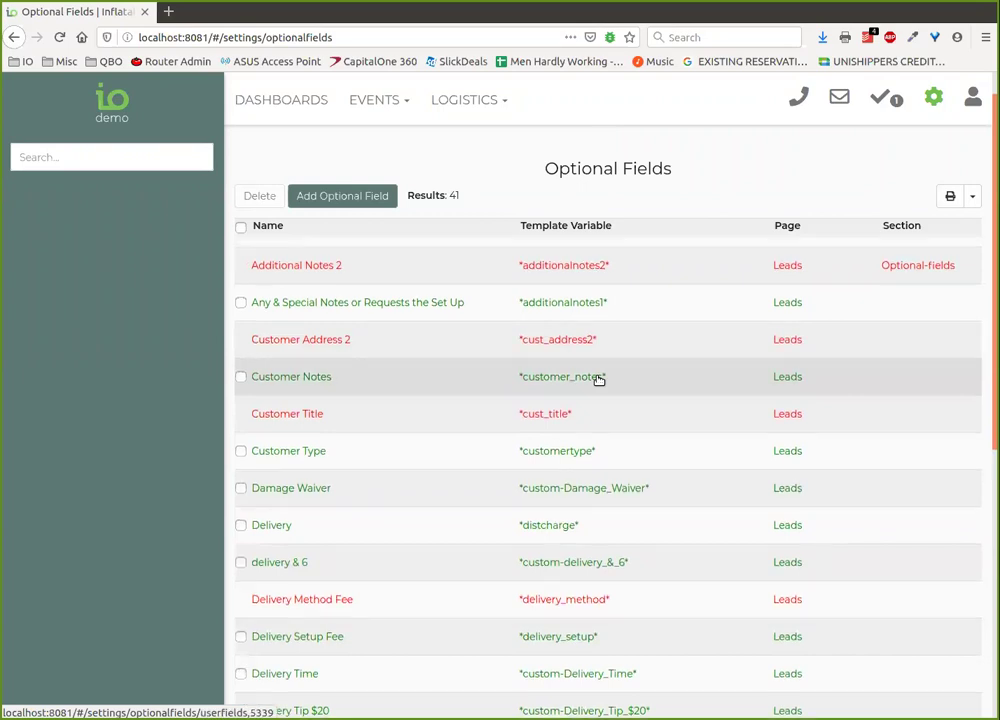
{"action": "scroll", "coordinate": [598, 378], "scroll_direction": "up", "scroll_amount": 1}
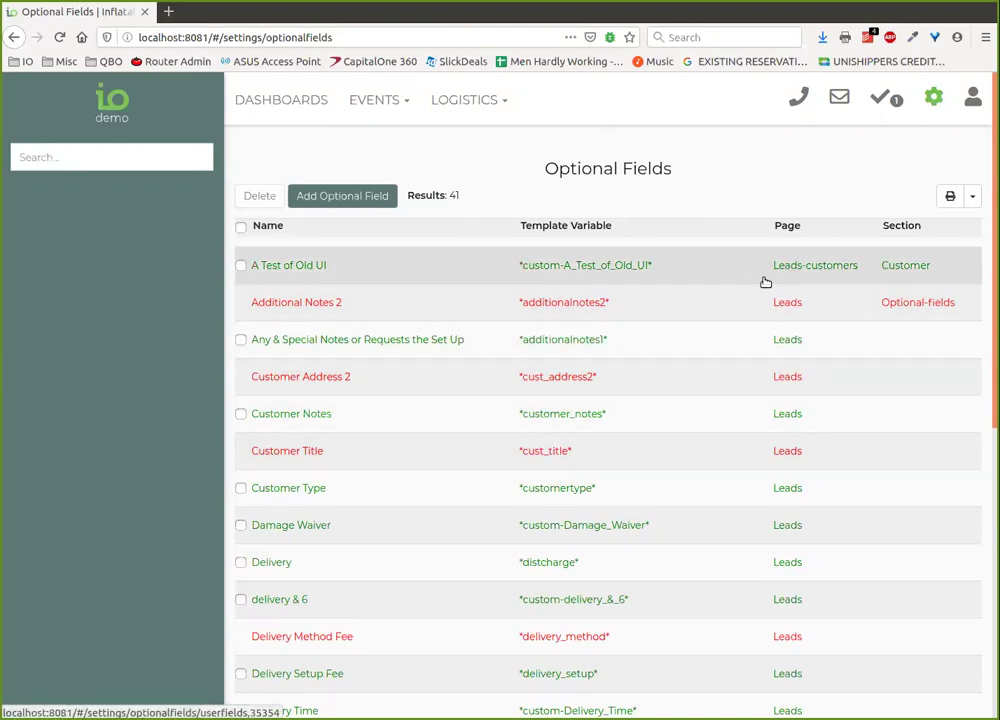
{"action": "left_click_drag", "start_coordinate": [777, 227], "coordinate": [765, 153]}
{"action": "left_click", "coordinate": [790, 152]}
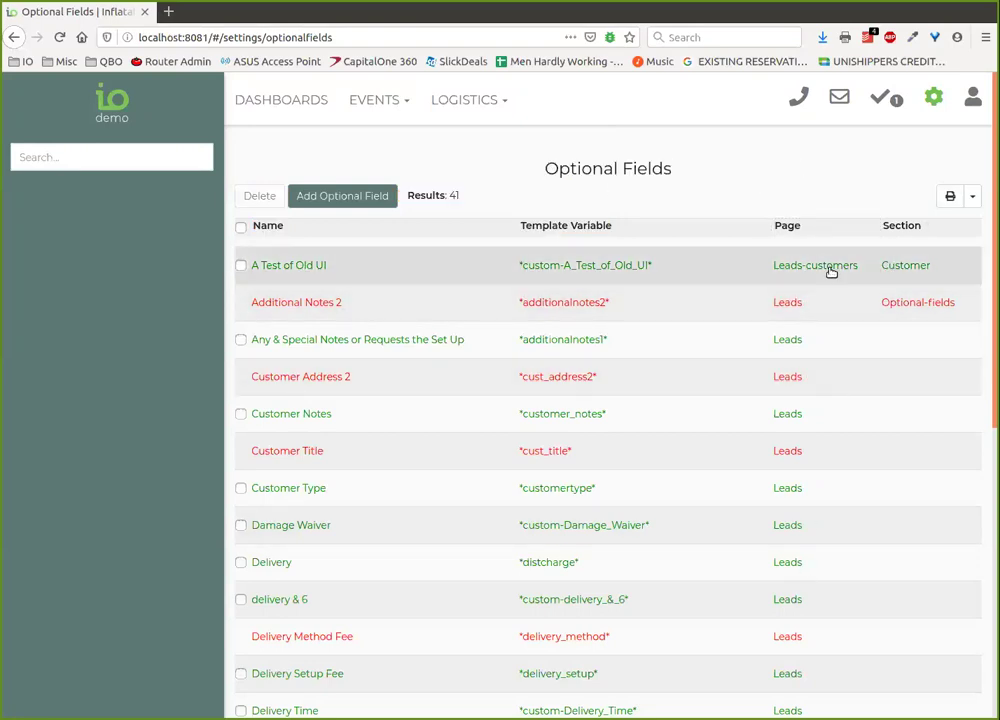
Start a new optional field and name it "Repeat Customer", leaving its default value empty
{"action": "left_click", "coordinate": [345, 197]}
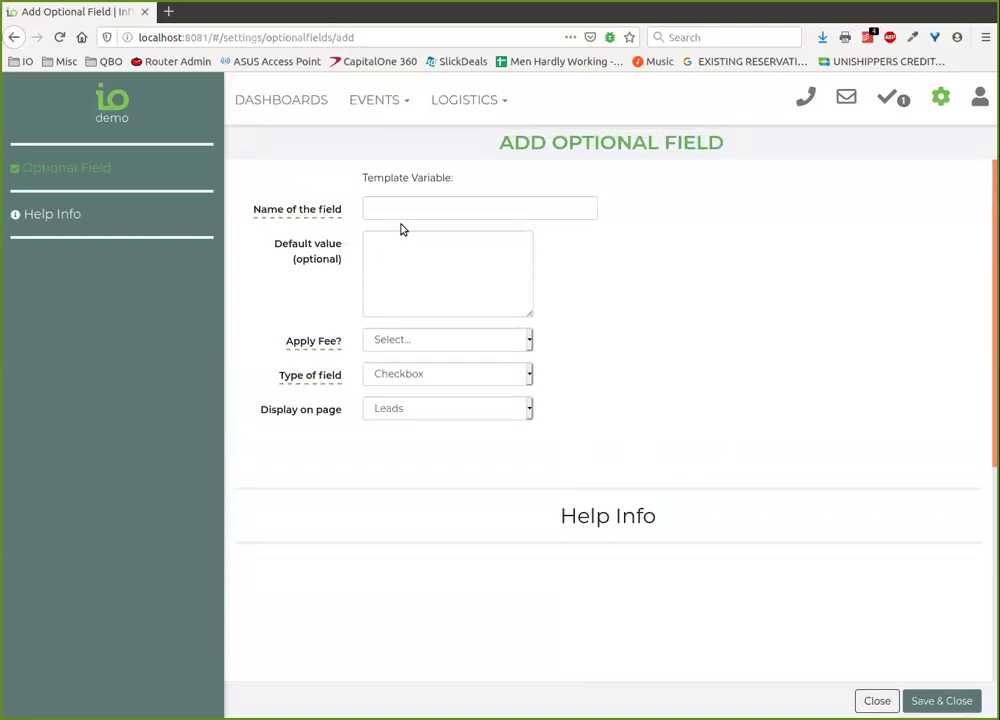
{"action": "left_click", "coordinate": [444, 212]}
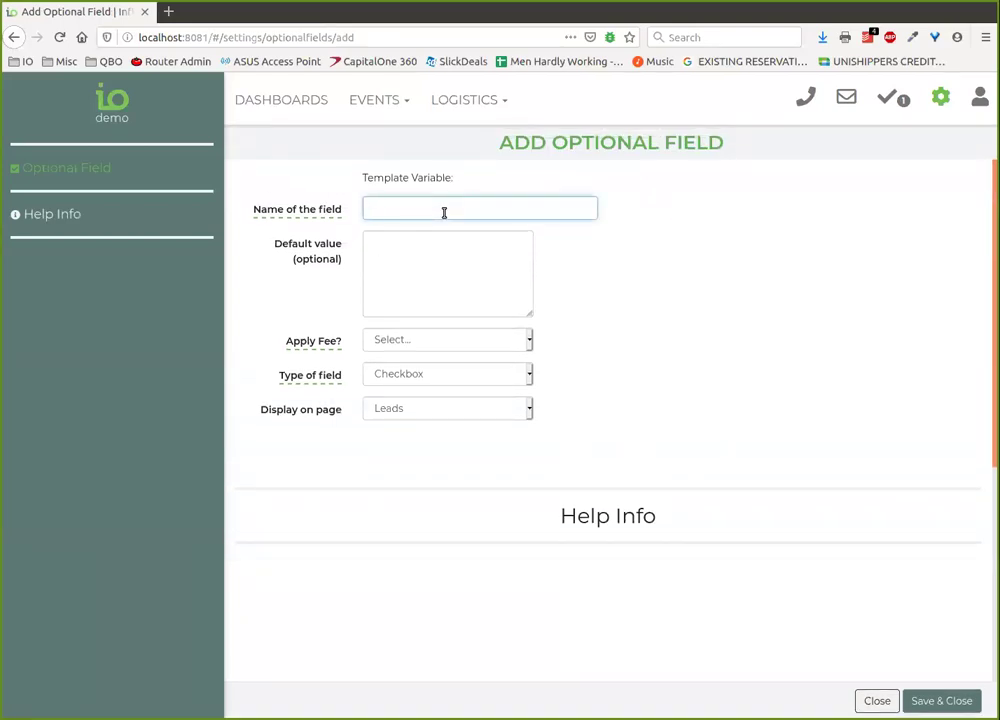
{"action": "type", "text": "Repeat Customer"}
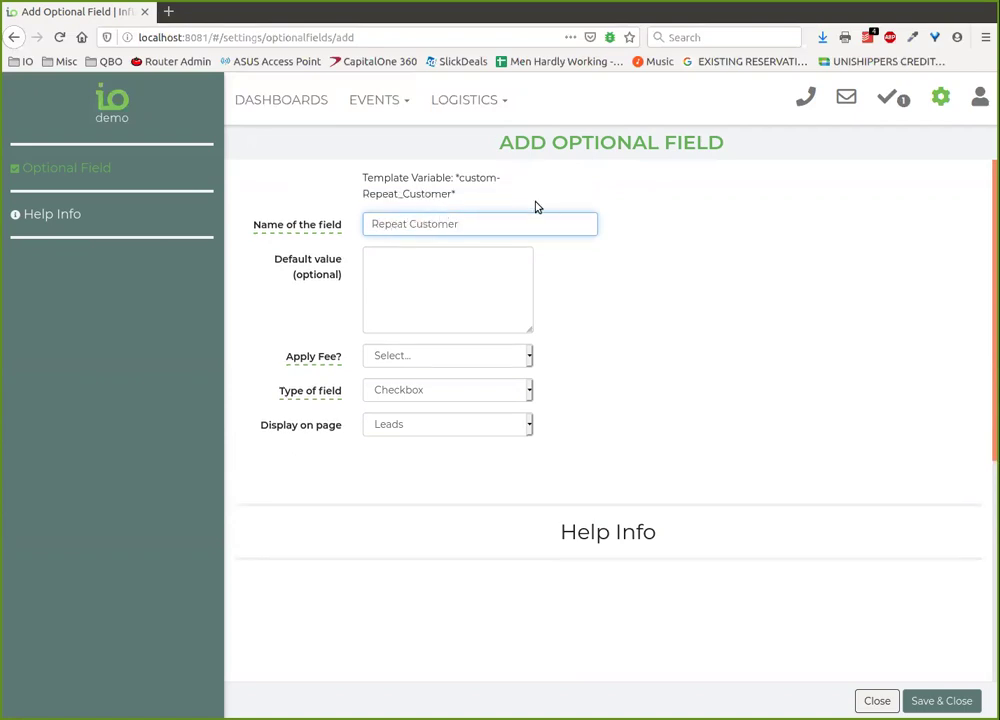
{"action": "left_click", "coordinate": [528, 288]}
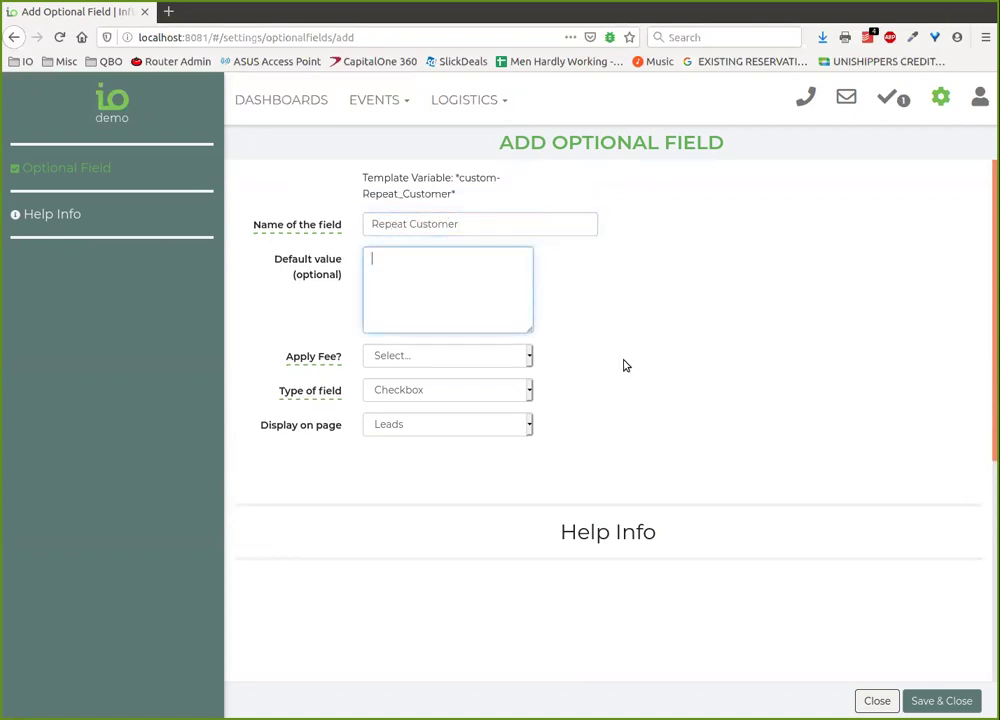
Review the field types available for the Repeat Customer field without changing the selected type
{"action": "left_click", "coordinate": [530, 396]}
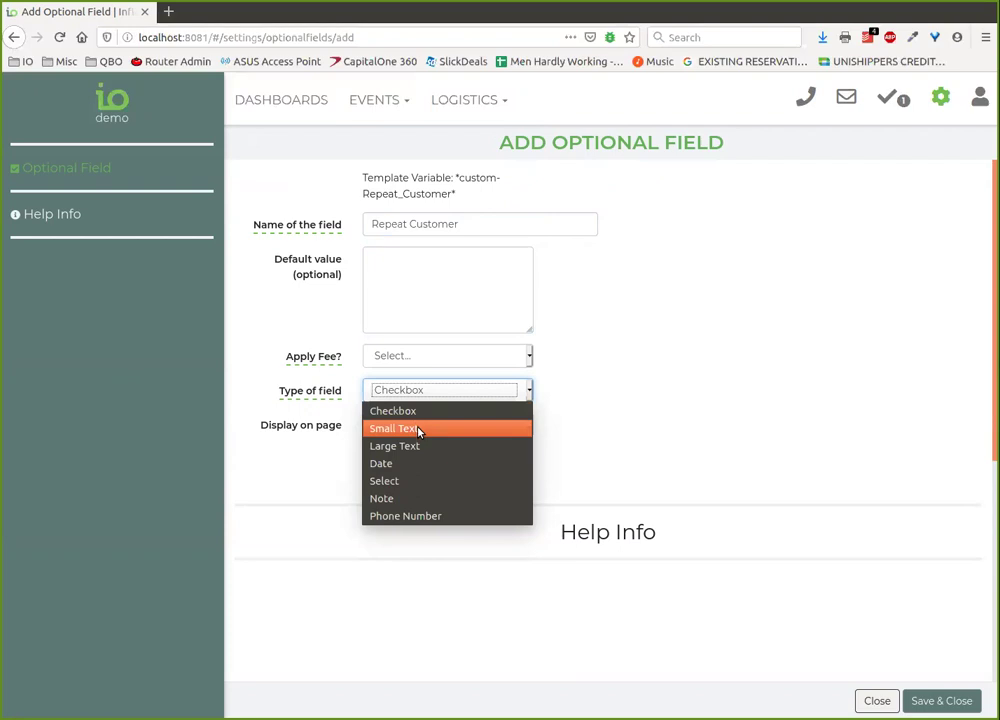
{"action": "left_click", "coordinate": [502, 218]}
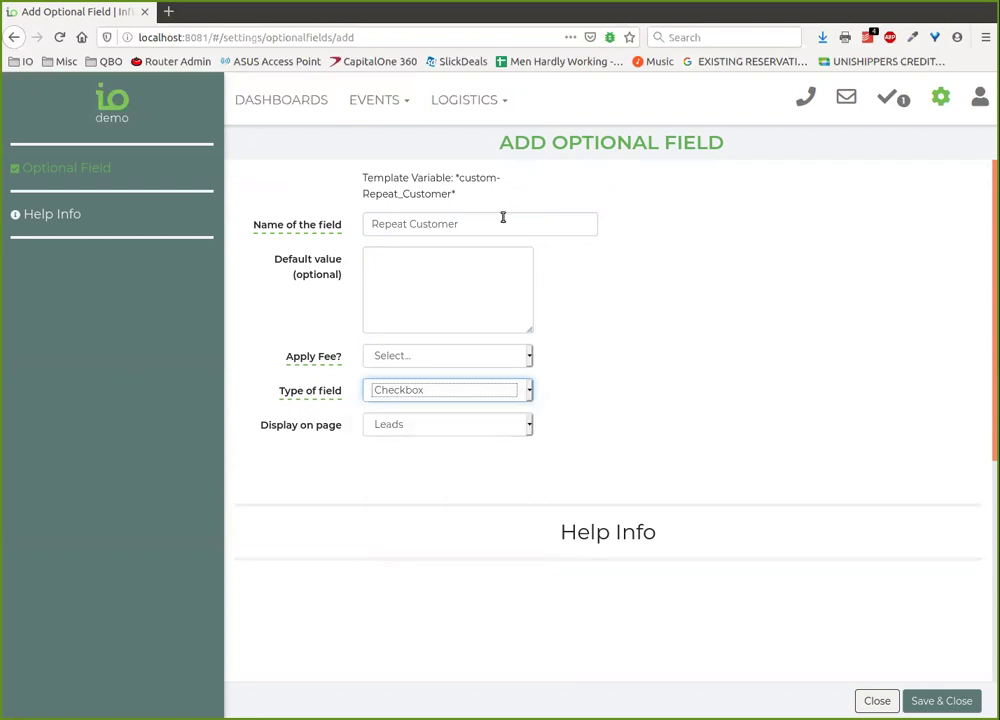
{"action": "left_click", "coordinate": [520, 392]}
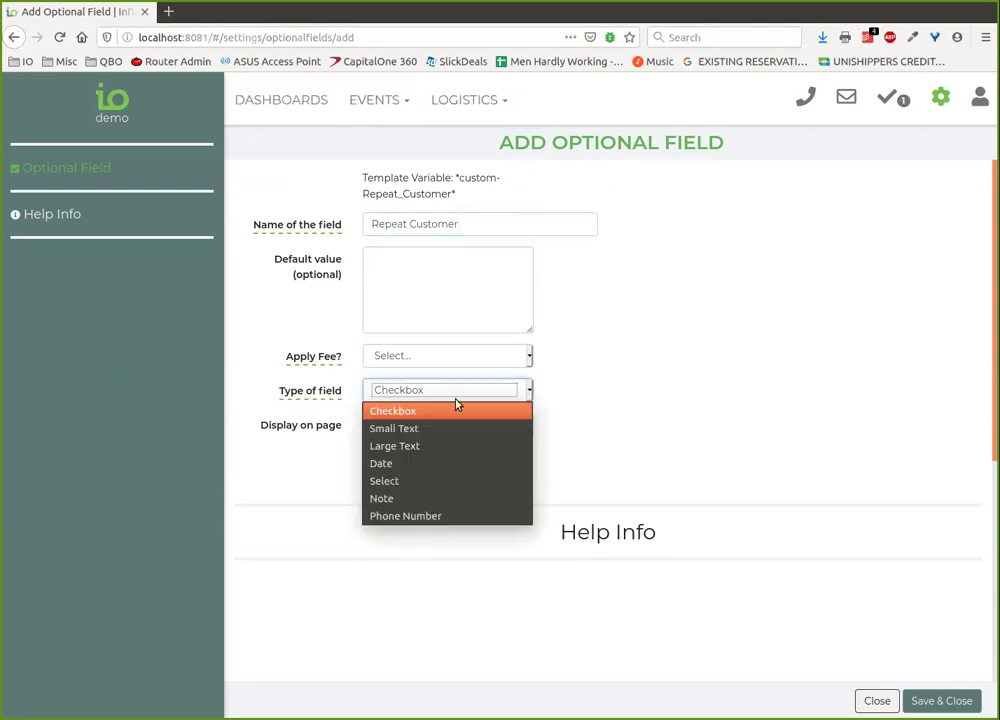
{"action": "left_click", "coordinate": [449, 279]}
{"action": "left_click", "coordinate": [391, 281]}
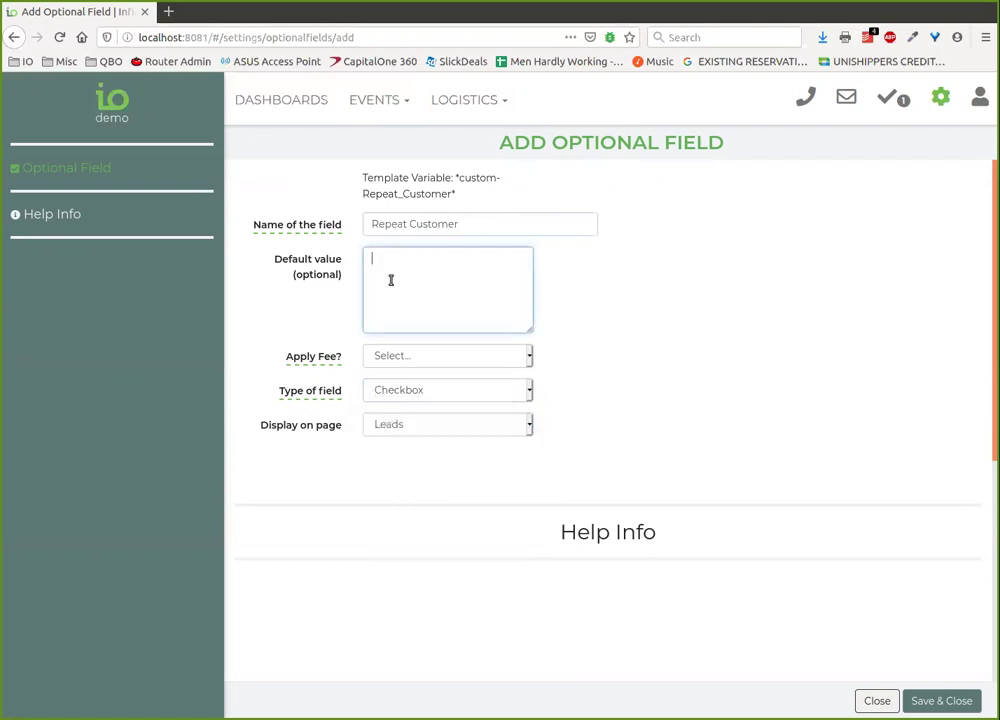
{"action": "left_click", "coordinate": [449, 389]}
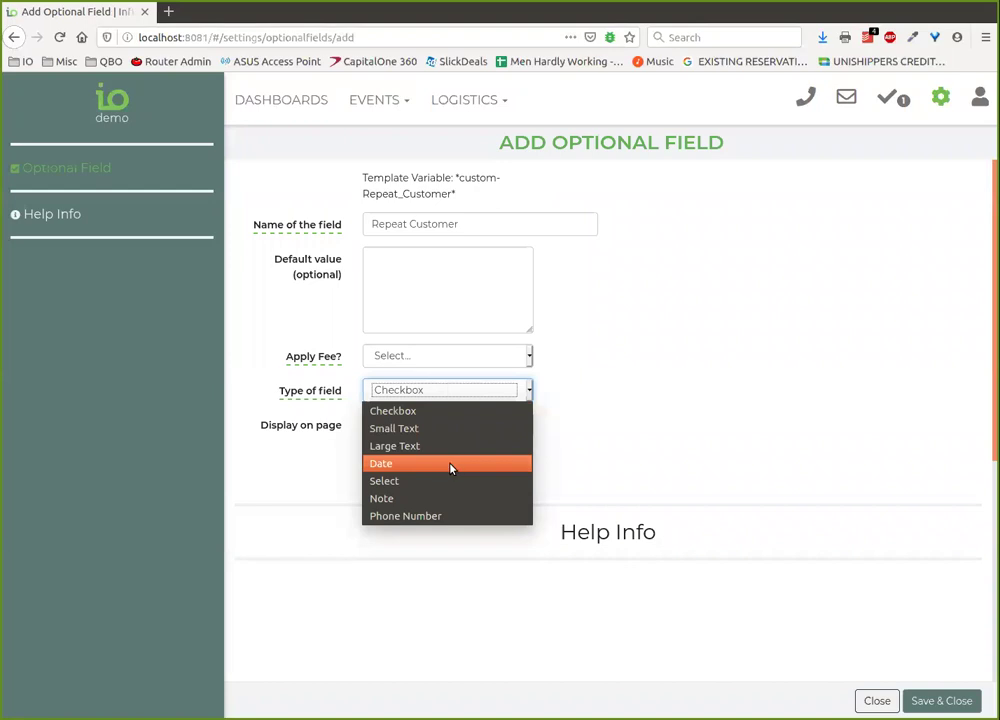
{"action": "left_click", "coordinate": [565, 386]}
{"action": "left_click", "coordinate": [522, 393]}
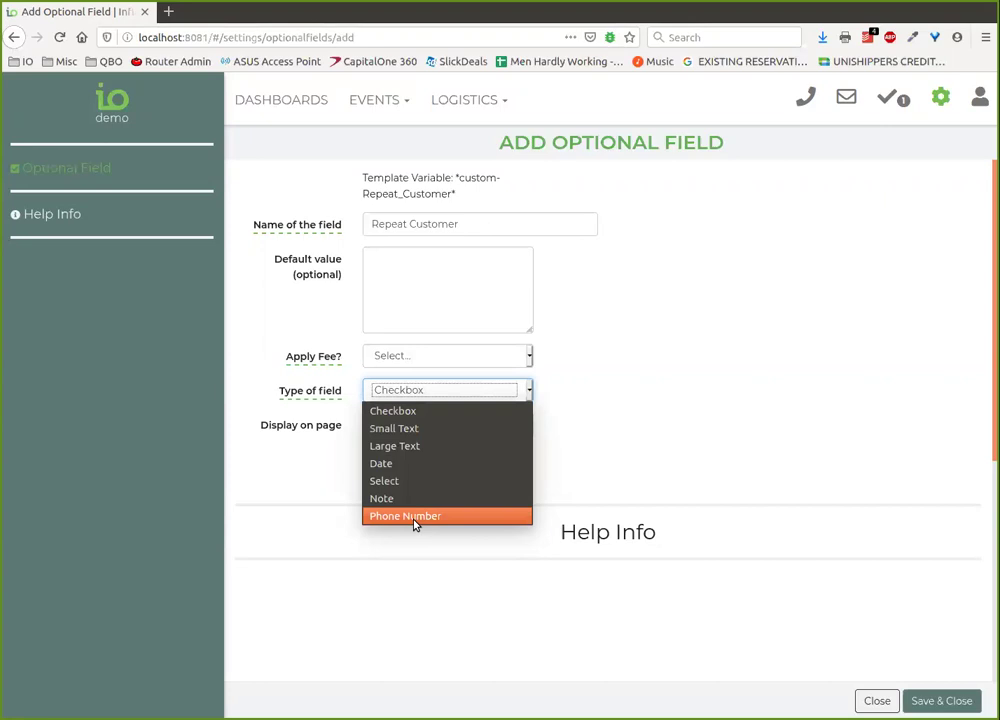
{"action": "left_click", "coordinate": [579, 426]}
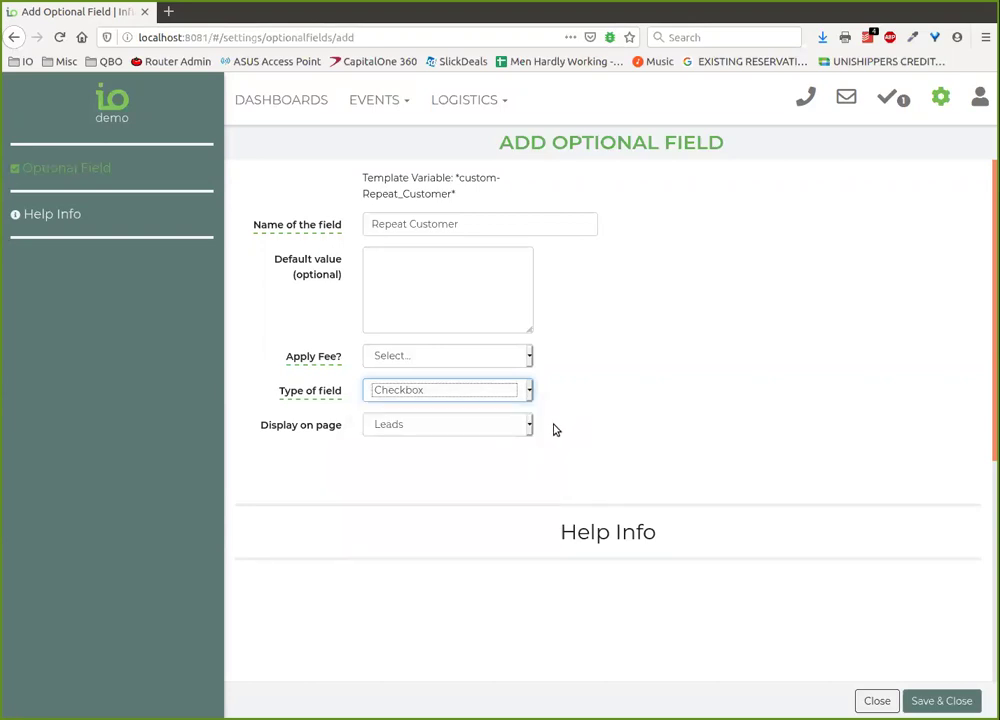
Set the Repeat Customer field to display on the Leads/Customers page and look over the Events entries
{"action": "left_click", "coordinate": [513, 433]}
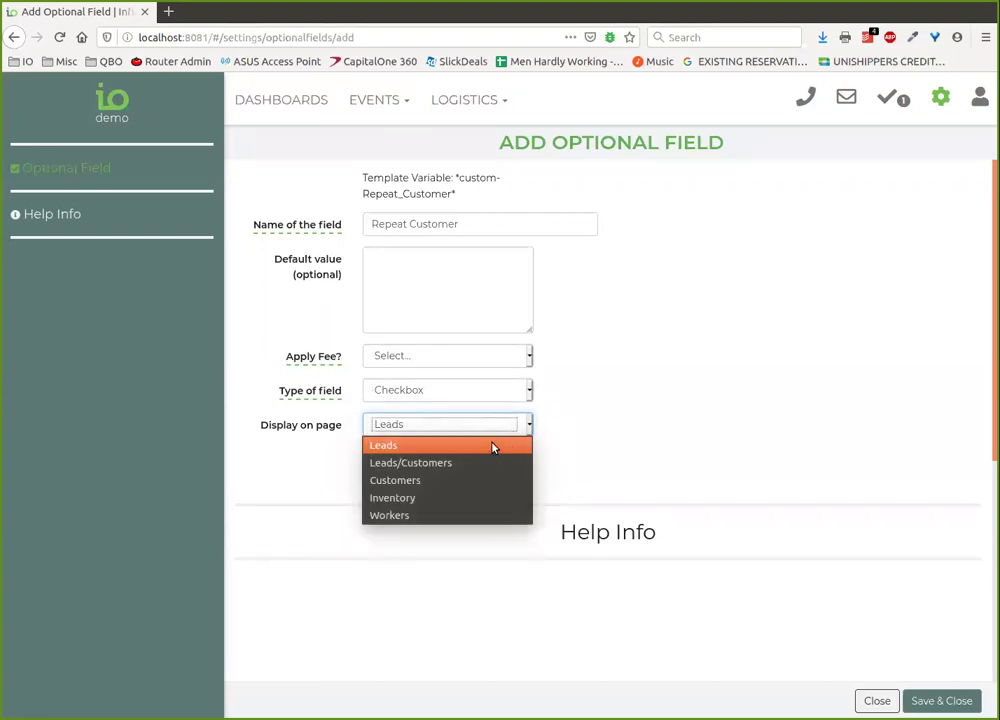
{"action": "left_click", "coordinate": [508, 428]}
{"action": "left_click", "coordinate": [509, 426]}
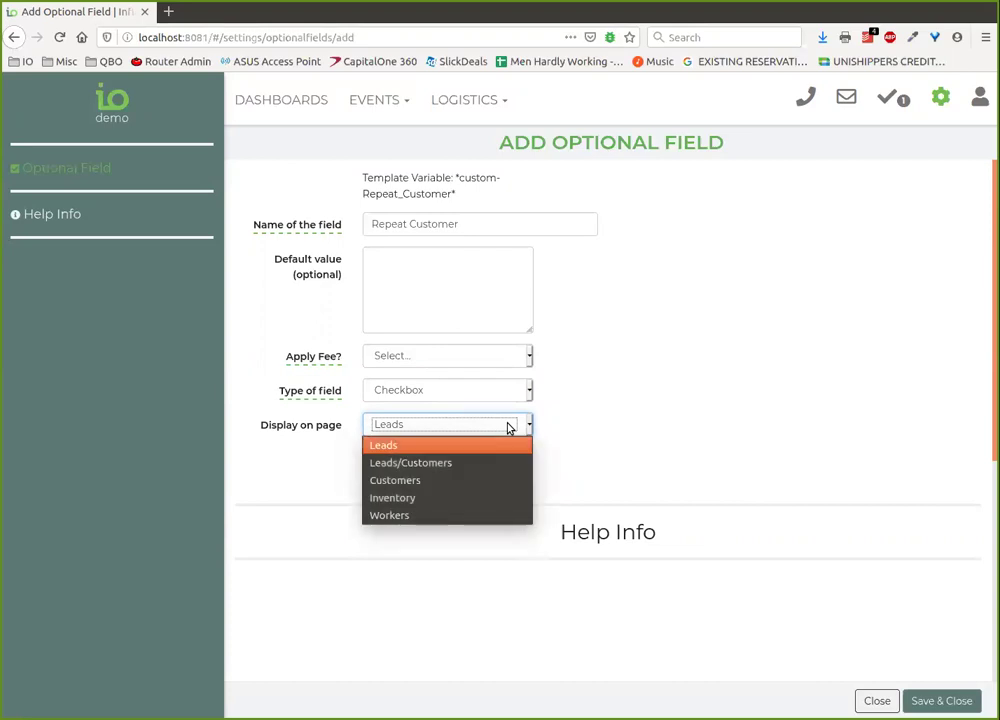
{"action": "left_click", "coordinate": [467, 465]}
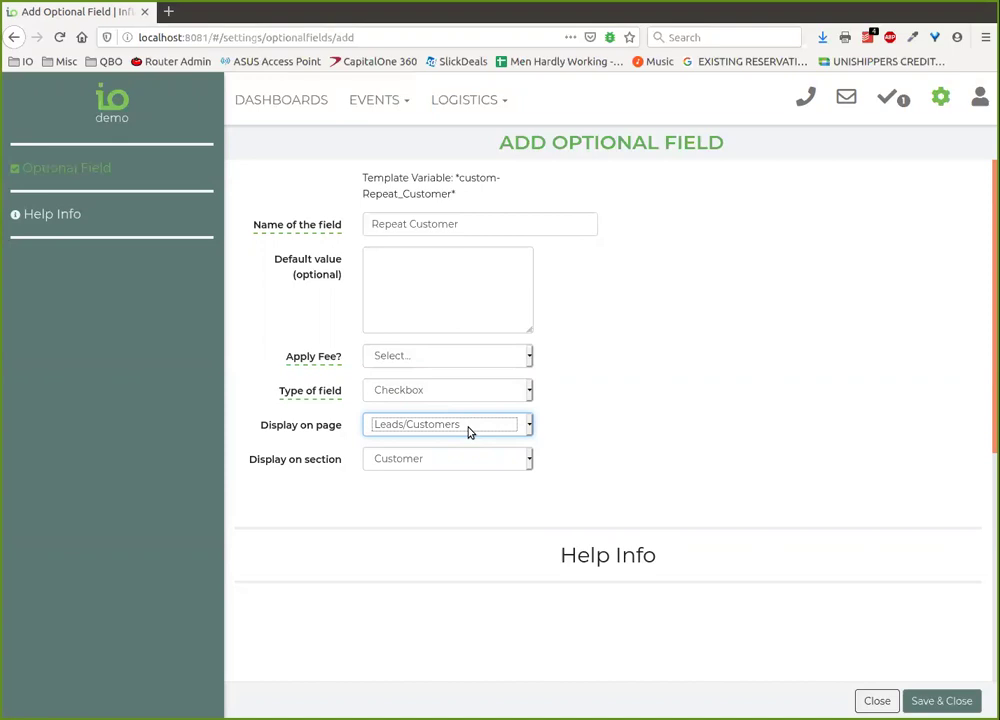
{"action": "left_click", "coordinate": [395, 100]}
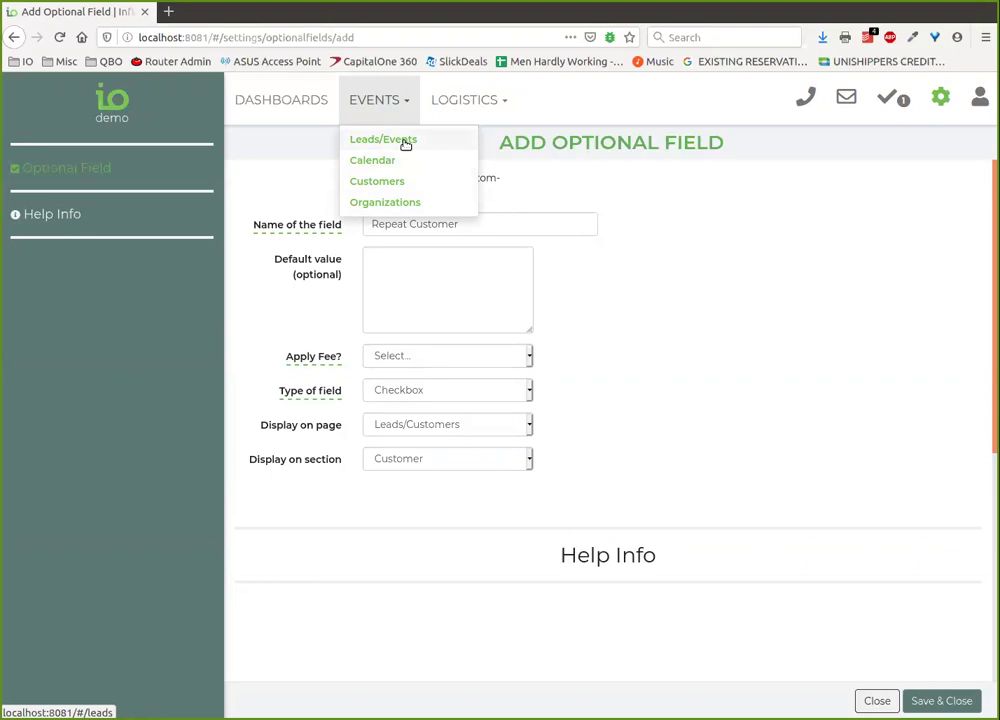
{"action": "left_click", "coordinate": [411, 104]}
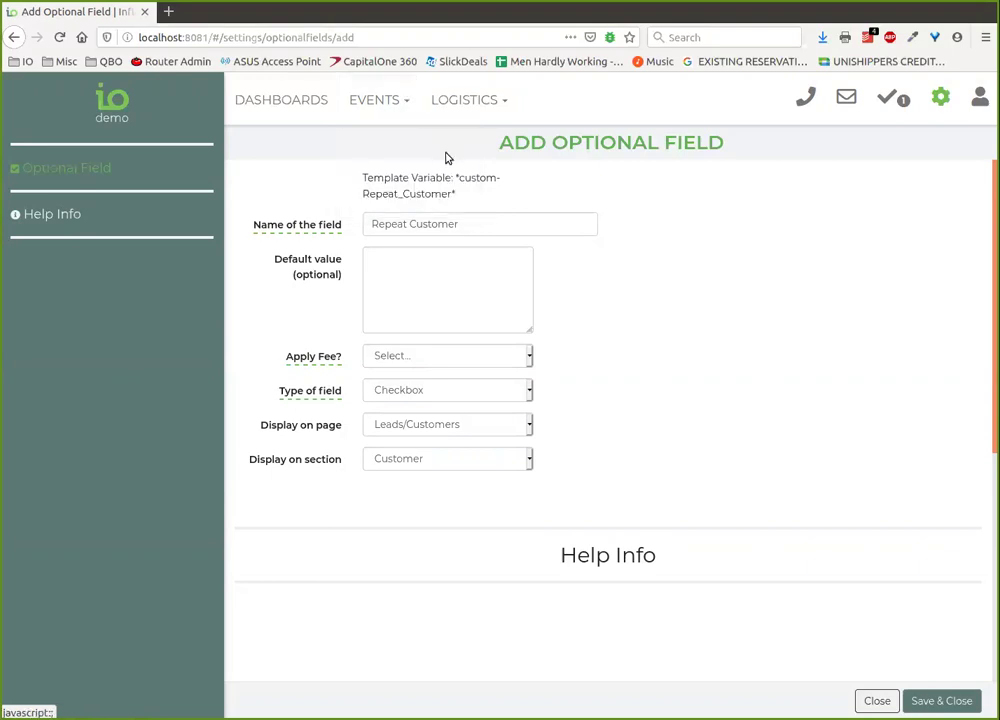
Try Customers, Inventory and Workers in turn as the page on which the field displays
{"action": "left_click", "coordinate": [527, 424]}
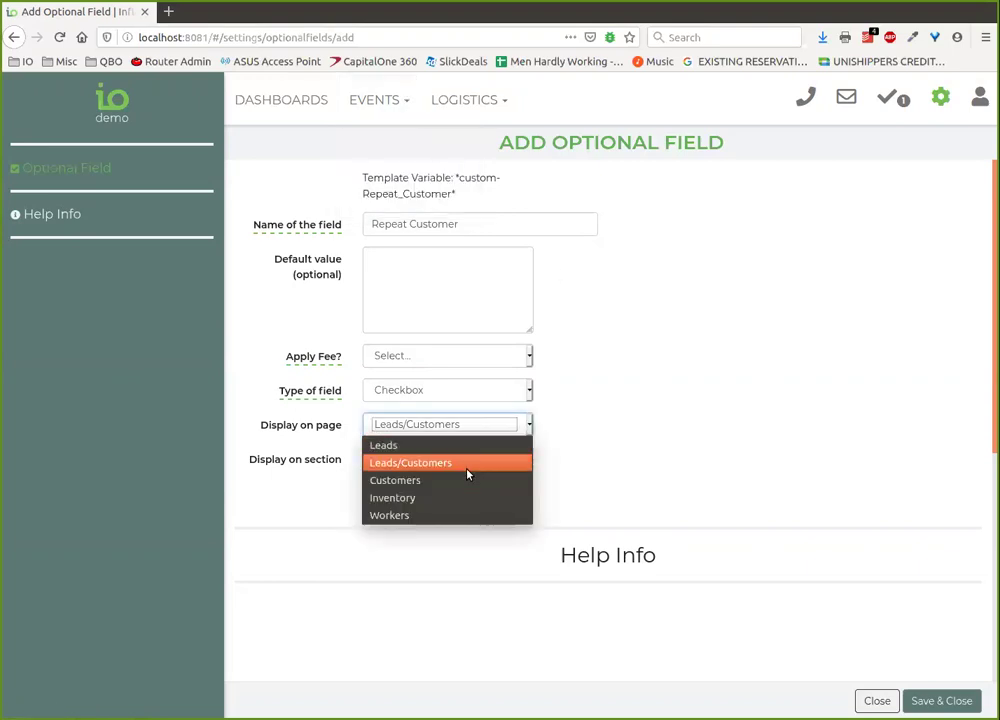
{"action": "left_click", "coordinate": [460, 480]}
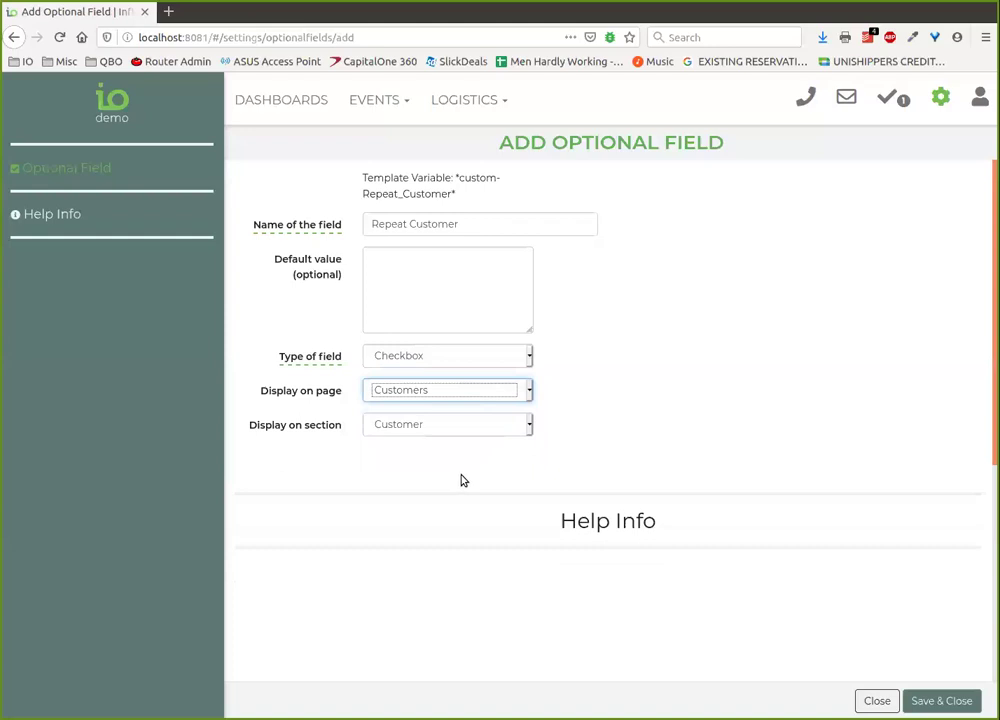
{"action": "left_click", "coordinate": [523, 393]}
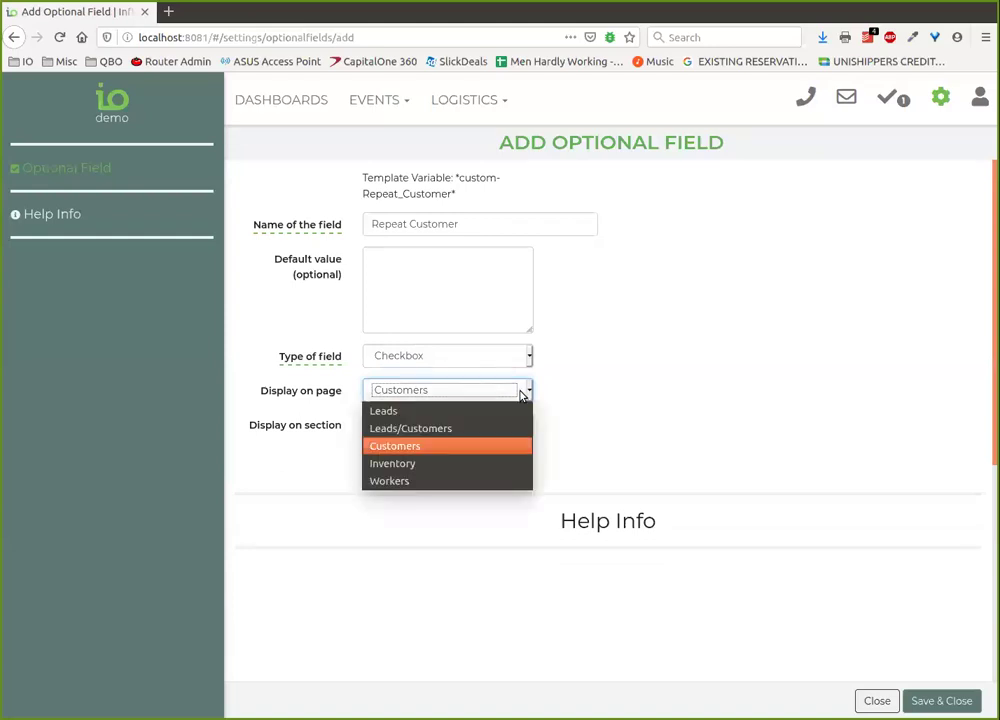
{"action": "left_click", "coordinate": [442, 466]}
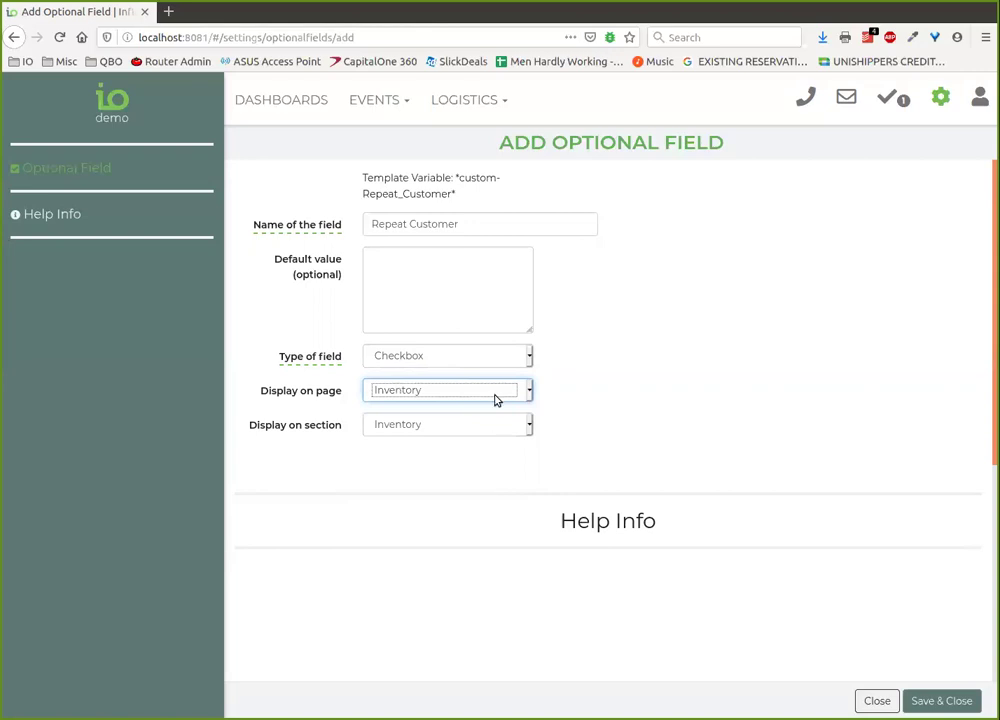
{"action": "left_click", "coordinate": [490, 391]}
{"action": "left_click", "coordinate": [430, 484]}
{"action": "left_click", "coordinate": [481, 397]}
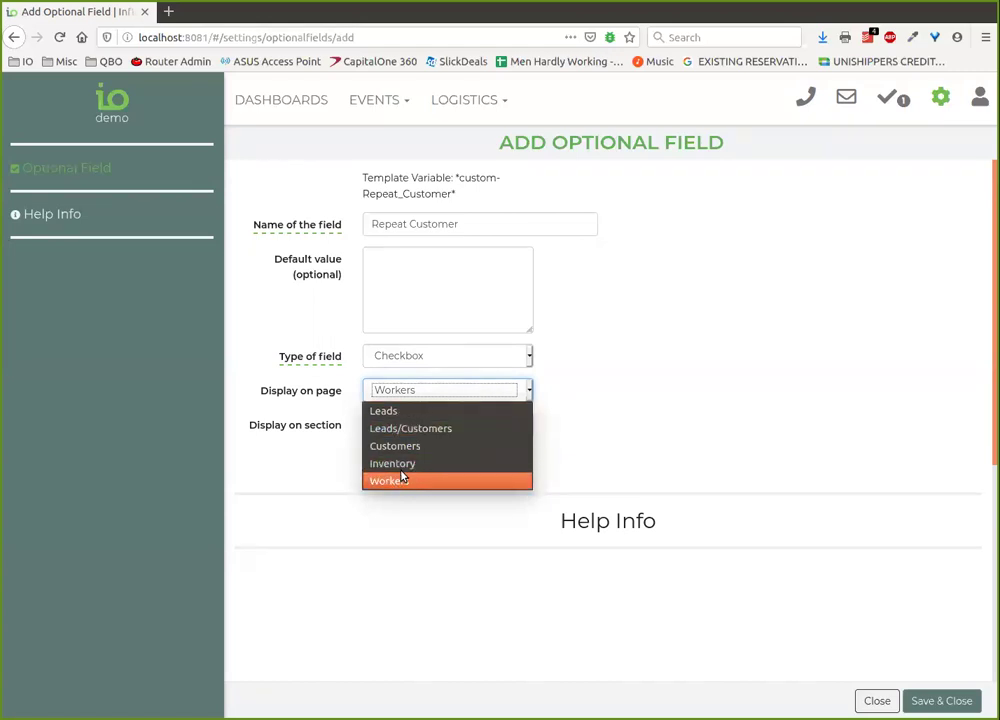
{"action": "left_click", "coordinate": [511, 392]}
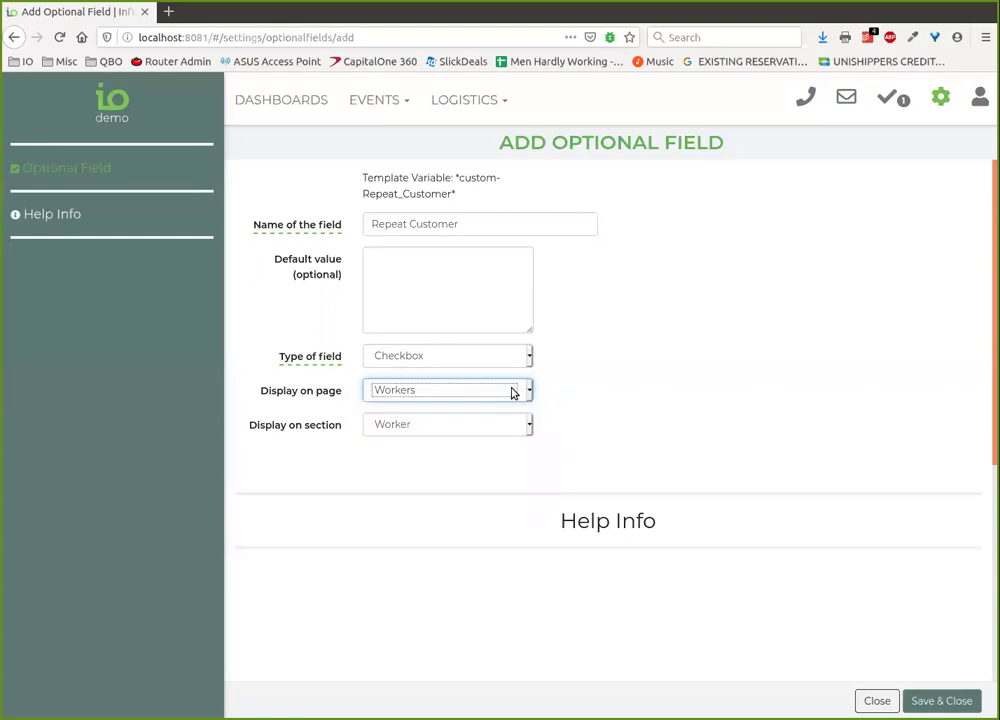
{"action": "left_click", "coordinate": [492, 396]}
{"action": "left_click", "coordinate": [560, 399]}
Set the field's display page to Inventory and review the sections offered for that page
{"action": "left_click", "coordinate": [495, 396]}
{"action": "left_click", "coordinate": [418, 472]}
{"action": "left_click", "coordinate": [440, 424]}
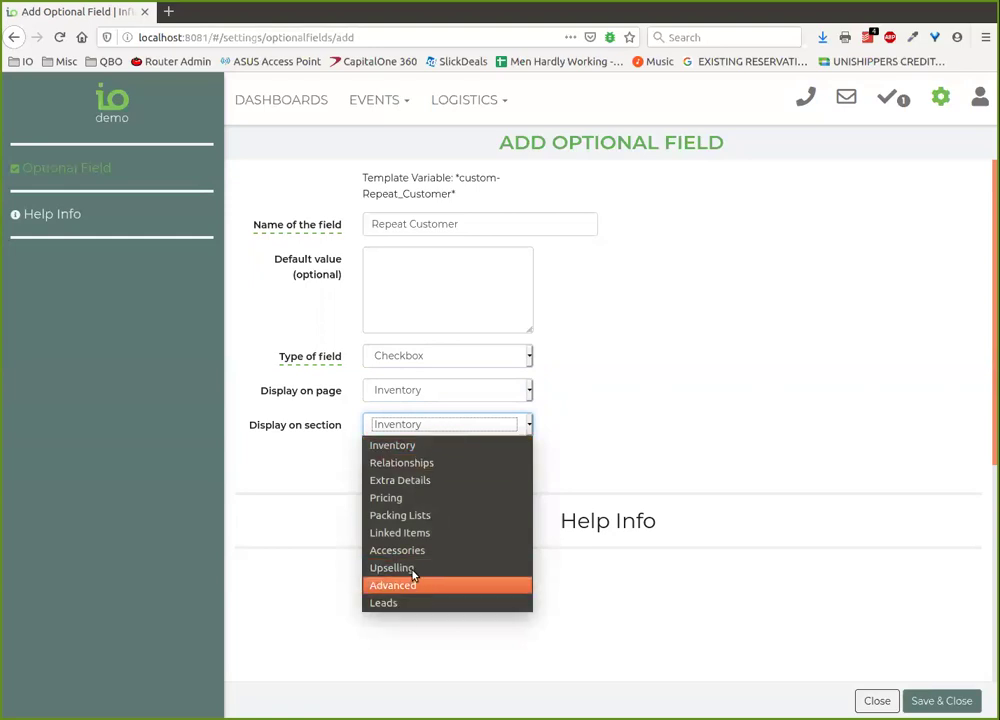
{"action": "left_click", "coordinate": [545, 402]}
Change the display page to Leads and from there to Leads/Customers, and review the sections offered for Leads/Customers
{"action": "left_click", "coordinate": [518, 393]}
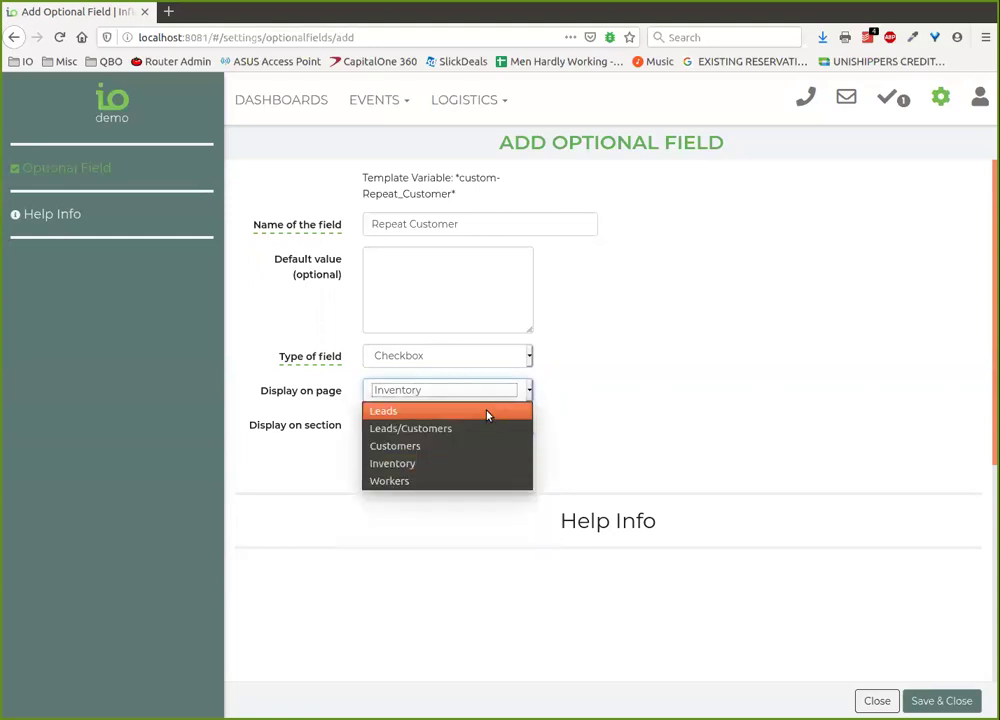
{"action": "left_click", "coordinate": [487, 412]}
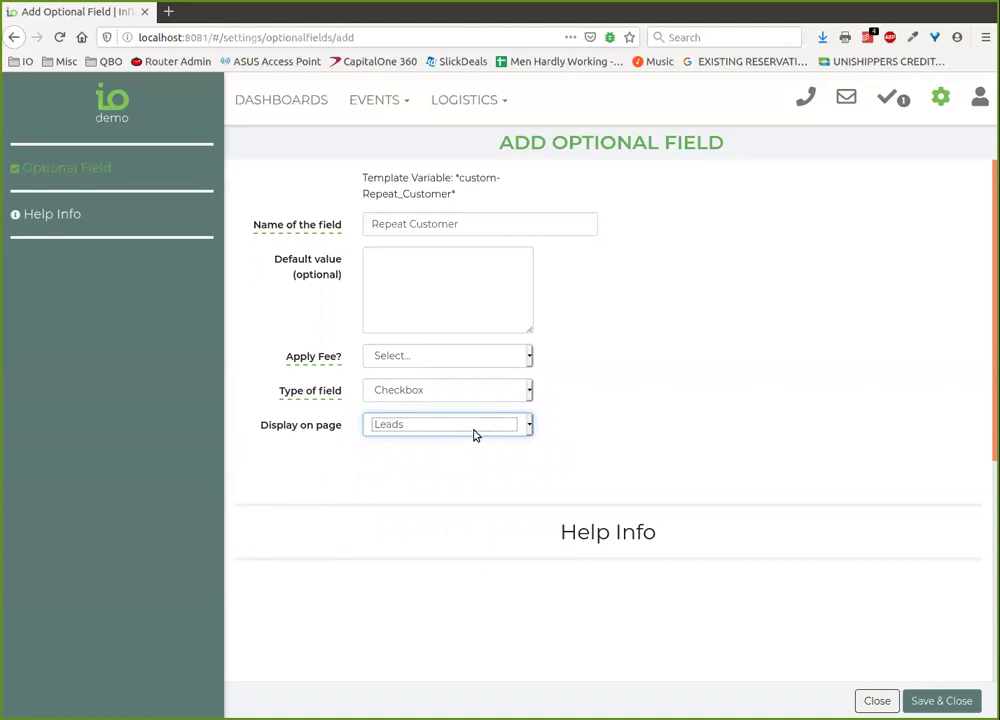
{"action": "left_click", "coordinate": [475, 435]}
{"action": "left_click", "coordinate": [478, 466]}
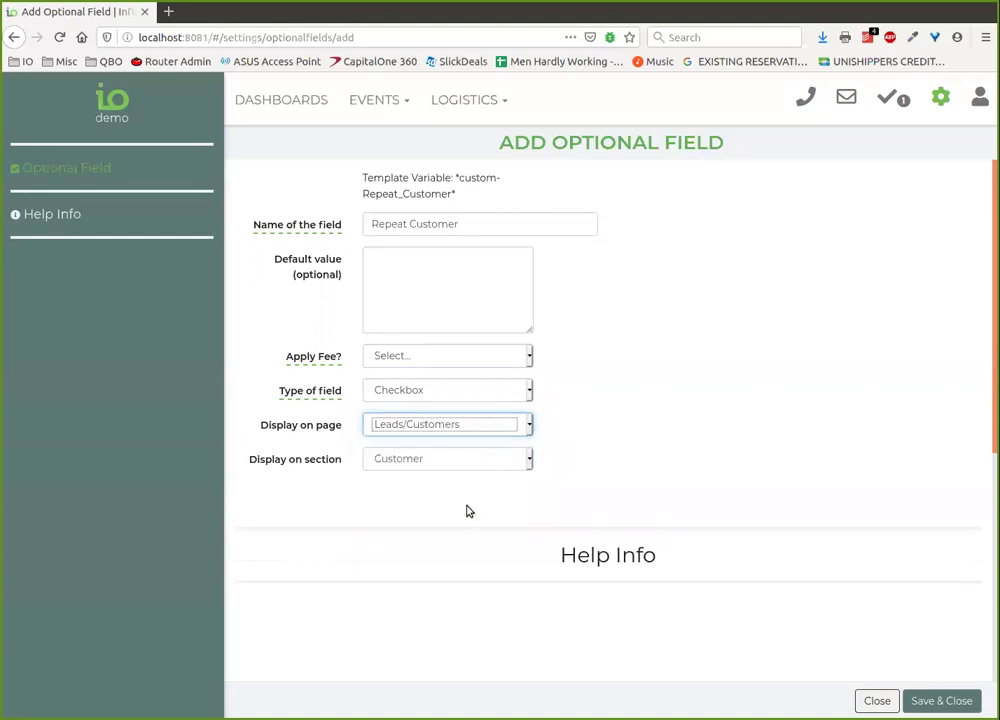
{"action": "left_click", "coordinate": [529, 459]}
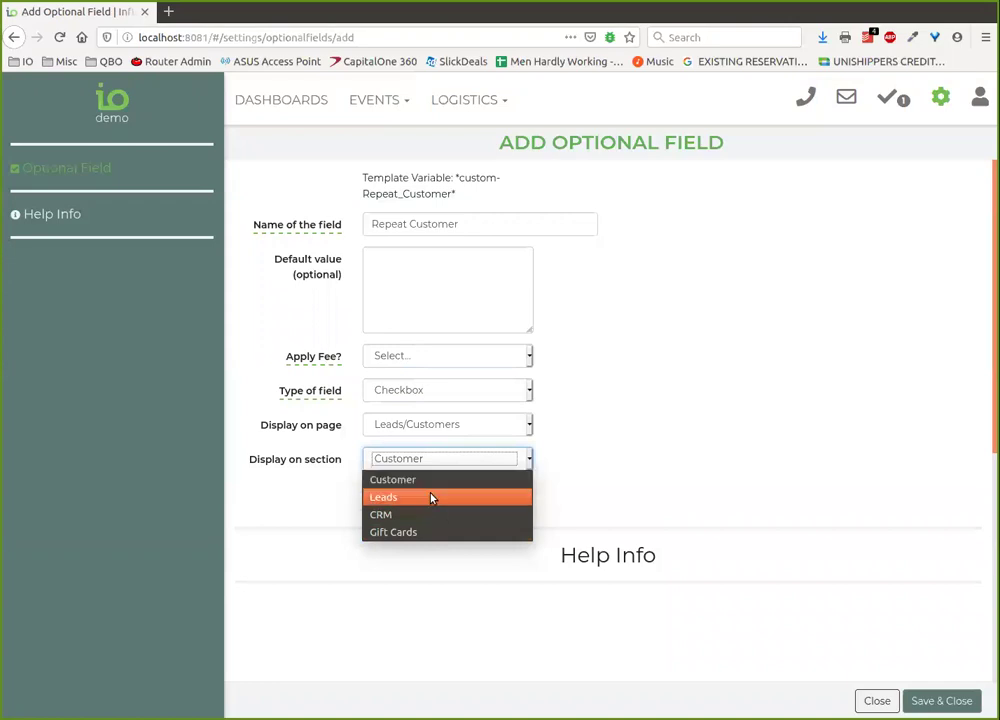
{"action": "left_click", "coordinate": [612, 455]}
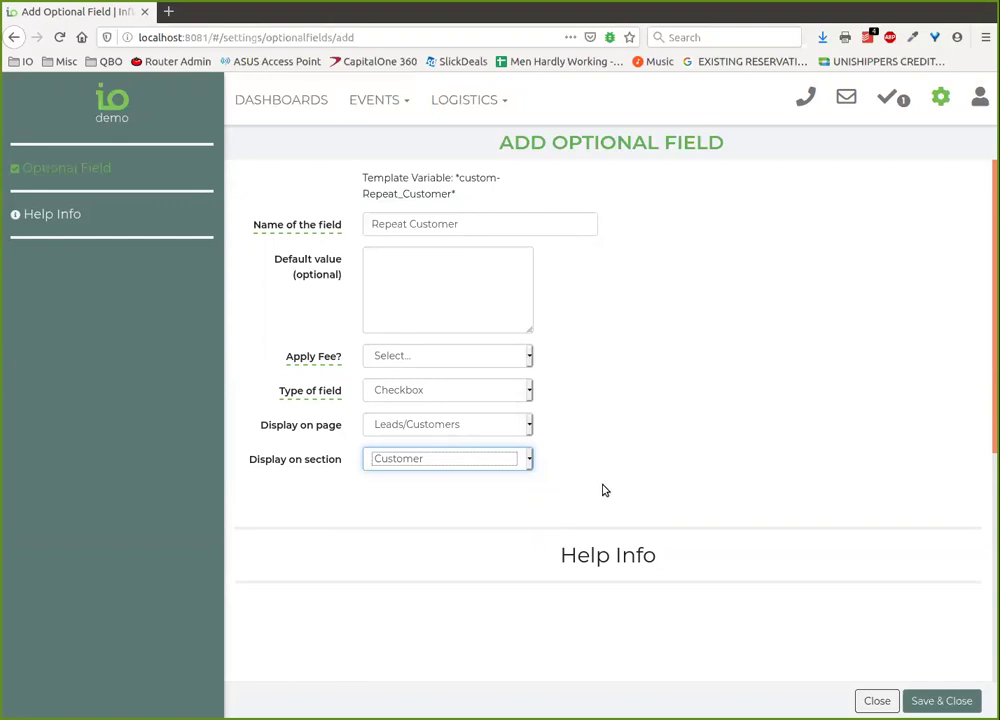
{"action": "left_click", "coordinate": [521, 463]}
{"action": "left_click", "coordinate": [600, 442]}
Set the field's display page to Customers and review its section options, keeping the Customer section
{"action": "left_click", "coordinate": [476, 428]}
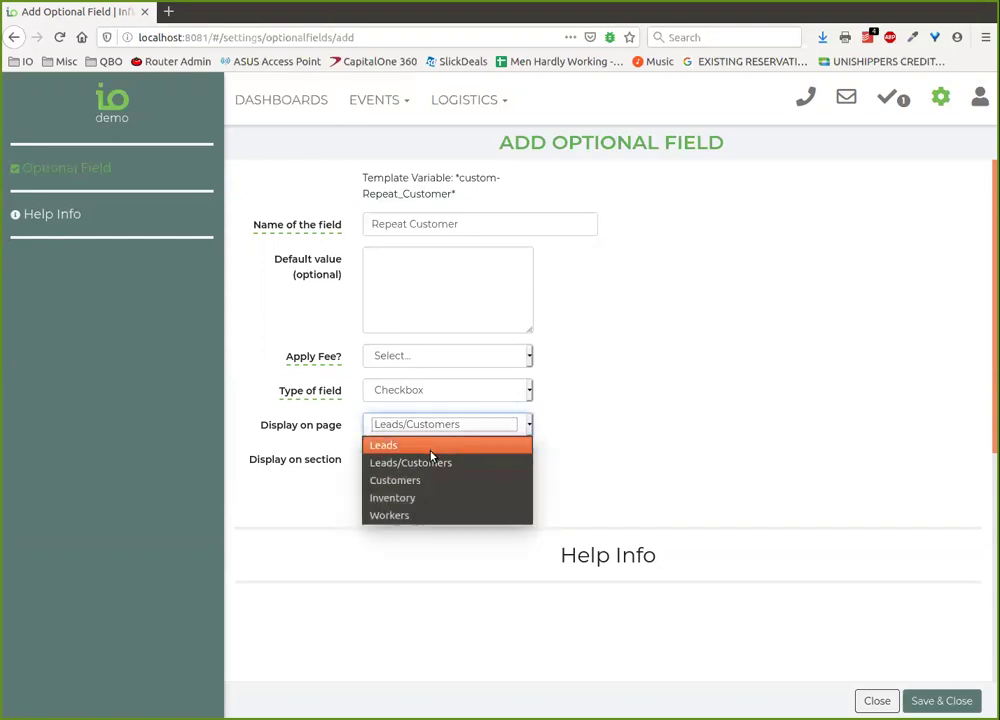
{"action": "left_click", "coordinate": [444, 480]}
{"action": "left_click", "coordinate": [501, 433]}
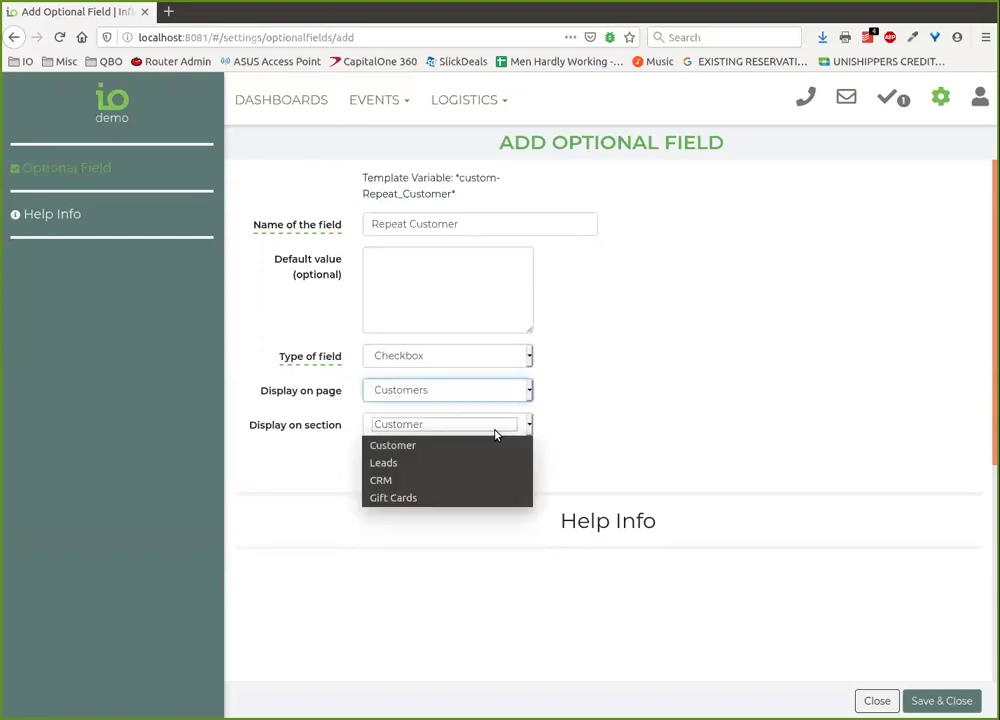
{"action": "left_click", "coordinate": [483, 398]}
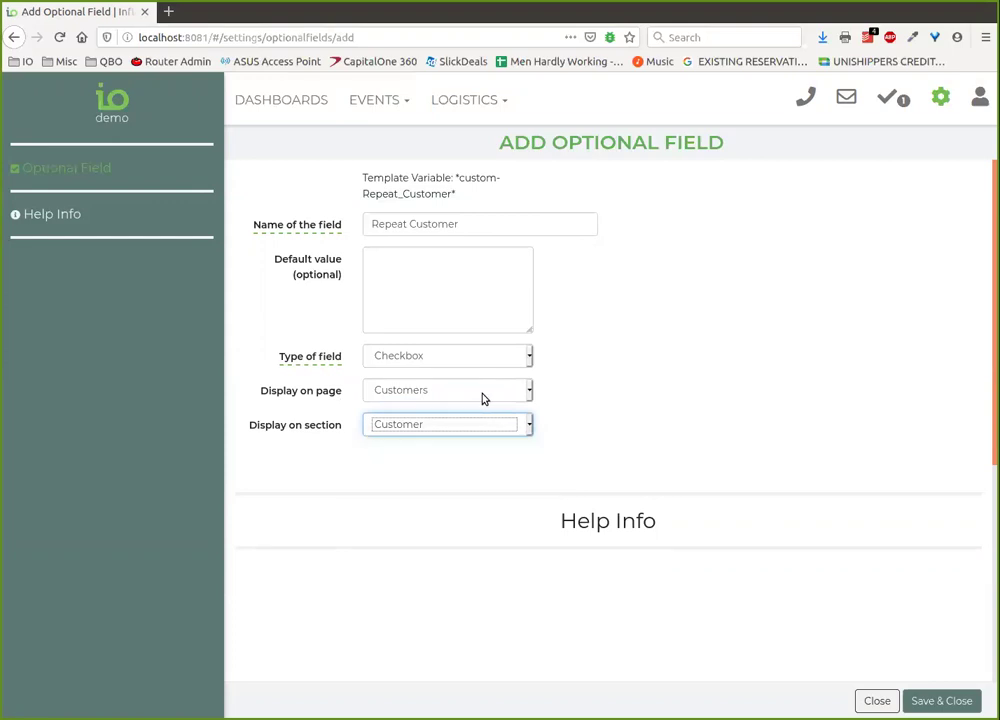
Set the Repeat Customer field's display page to Leads/Customers, keeping the Customer section
{"action": "left_click", "coordinate": [482, 396]}
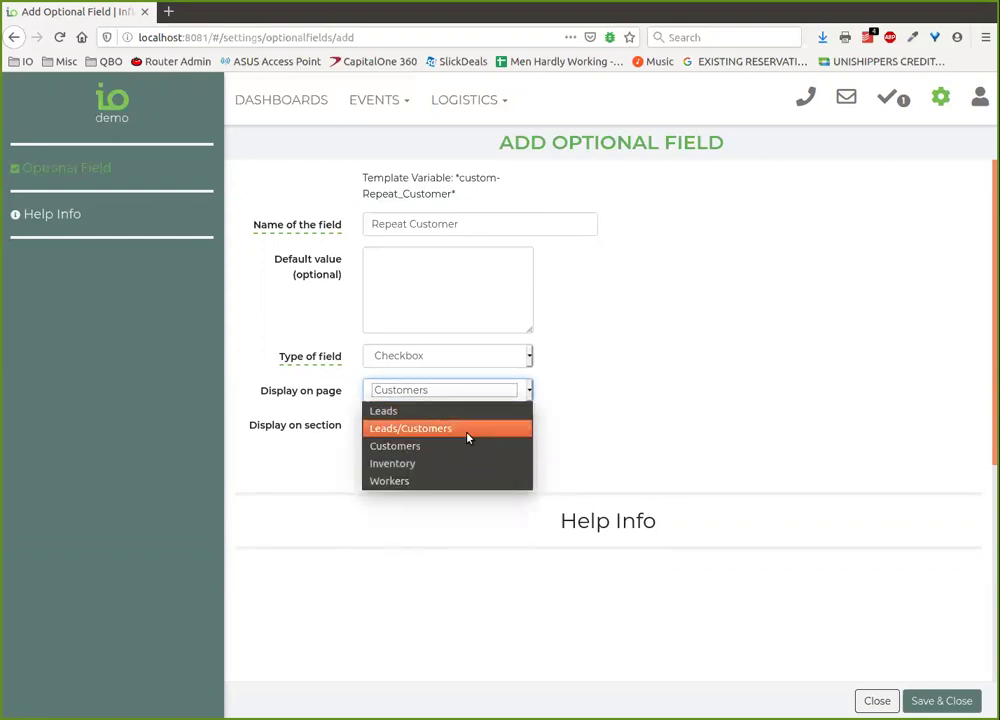
{"action": "left_click", "coordinate": [467, 431]}
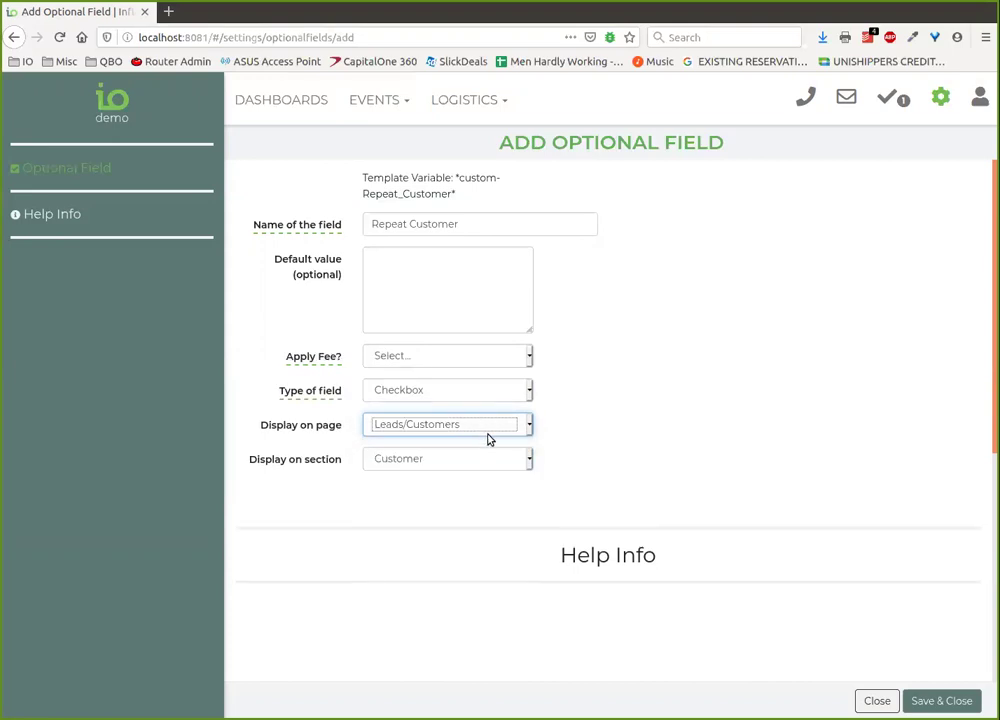
{"action": "left_click_drag", "start_coordinate": [493, 224], "coordinate": [341, 219]}
{"action": "left_click", "coordinate": [642, 375]}
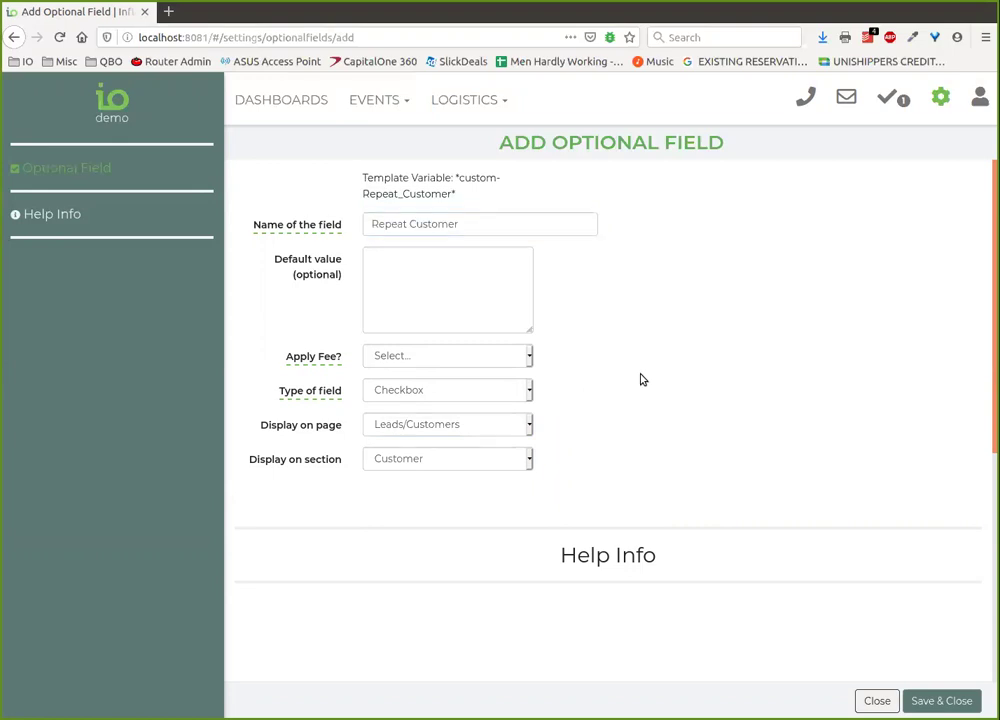
Apply the 10% off (Special) fee to the Repeat Customer field and save the field
{"action": "left_click", "coordinate": [530, 358]}
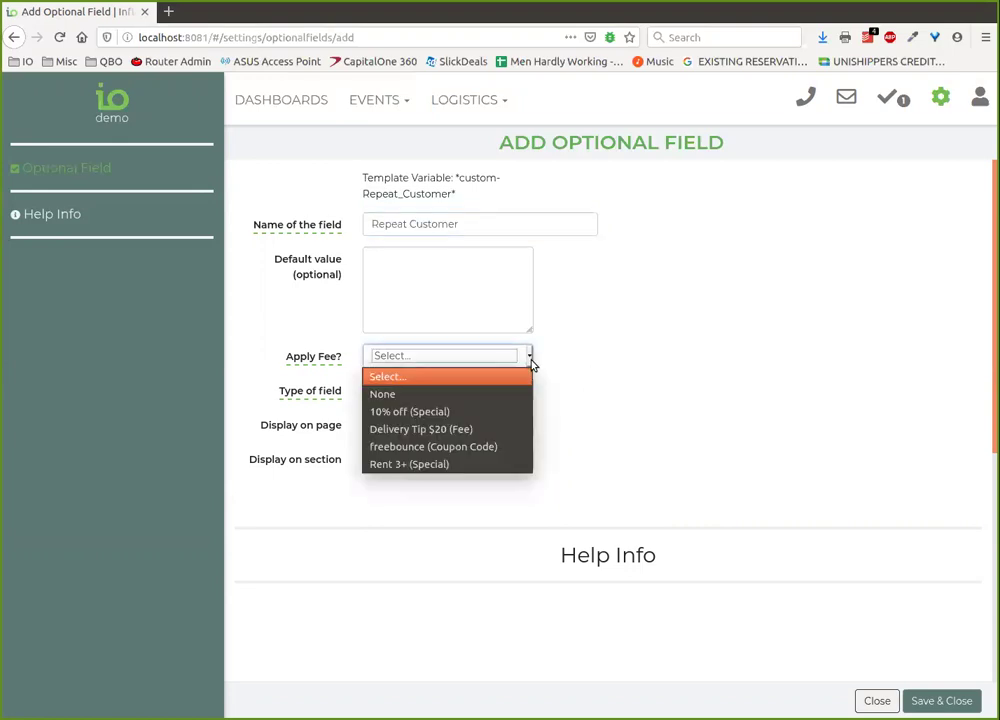
{"action": "left_click", "coordinate": [441, 413]}
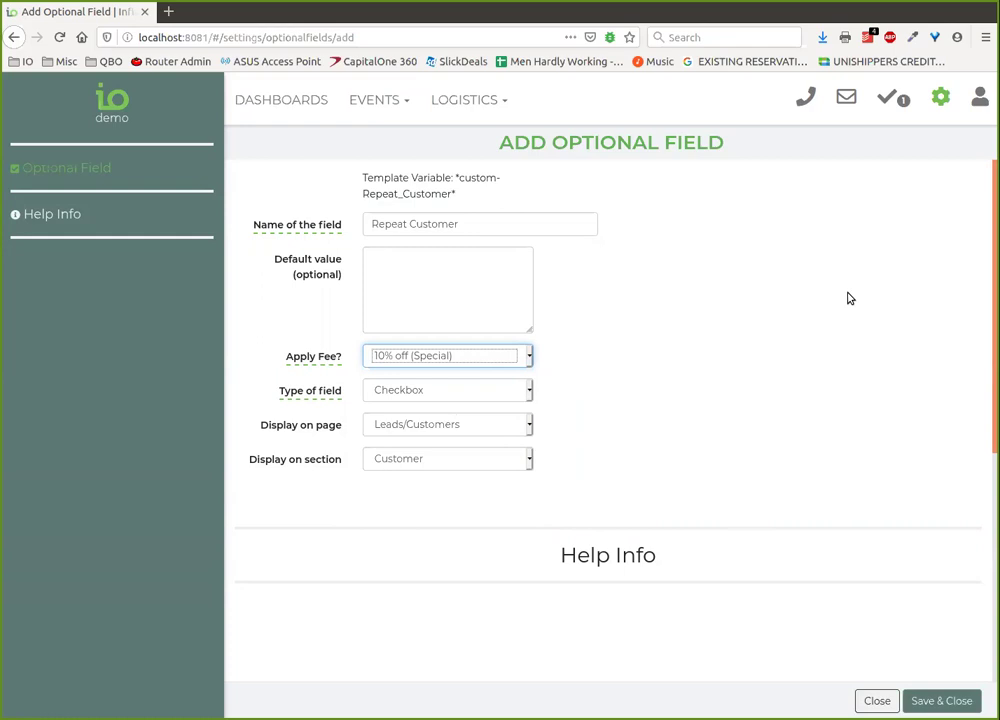
{"action": "left_click", "coordinate": [938, 703]}
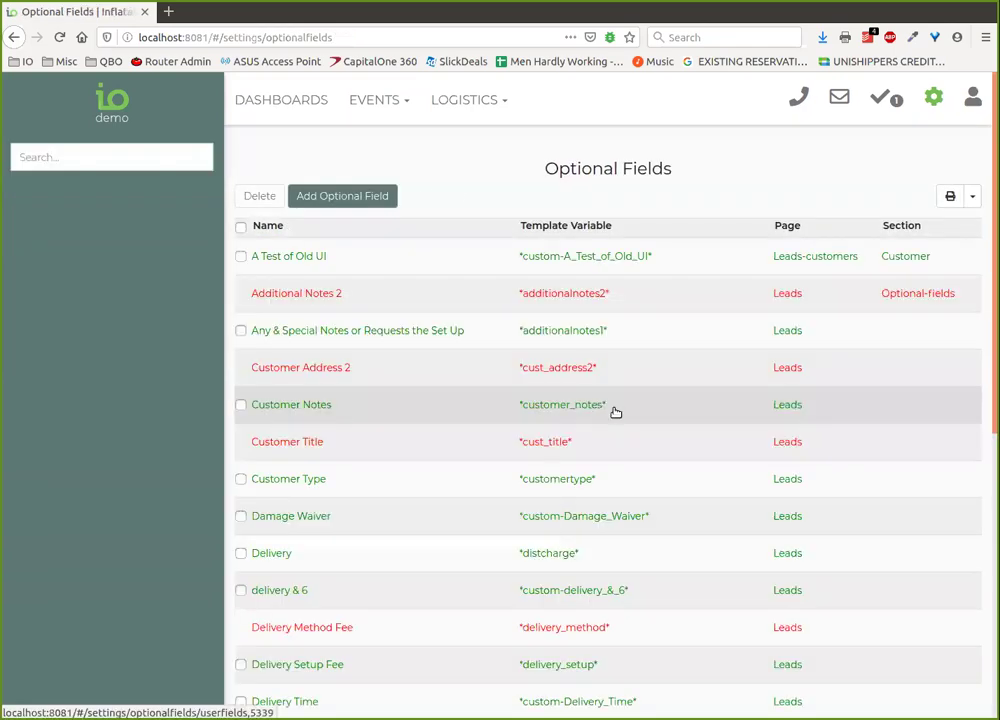
Open the Piccolo Mondo customer record and try the Repeat Customer checkbox below the customer notes
{"action": "left_click", "coordinate": [381, 103]}
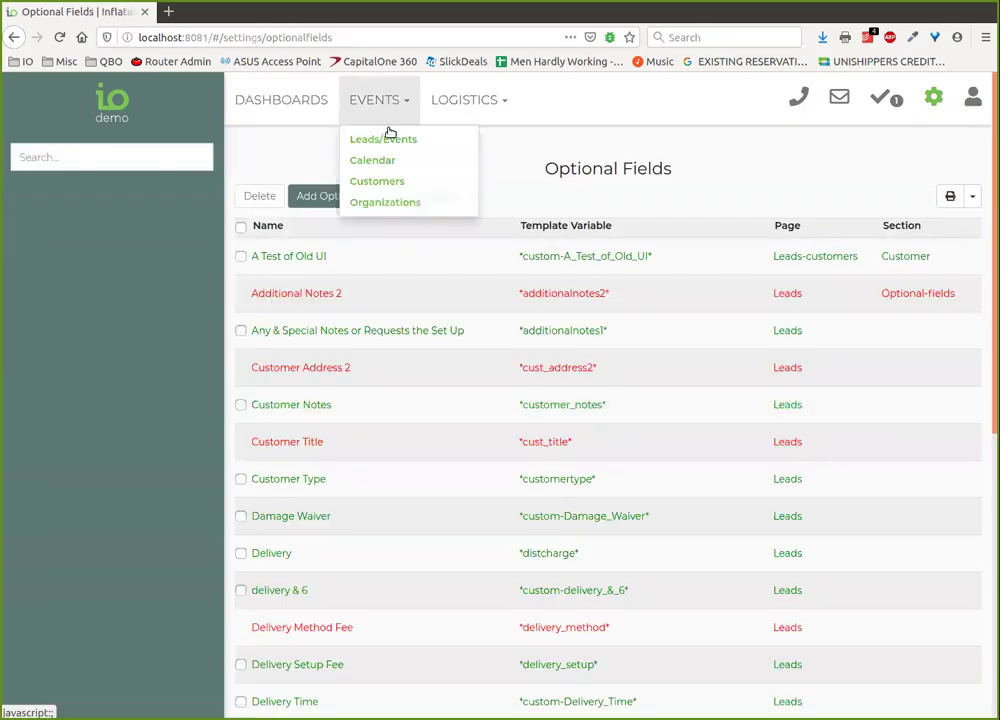
{"action": "left_click", "coordinate": [395, 182]}
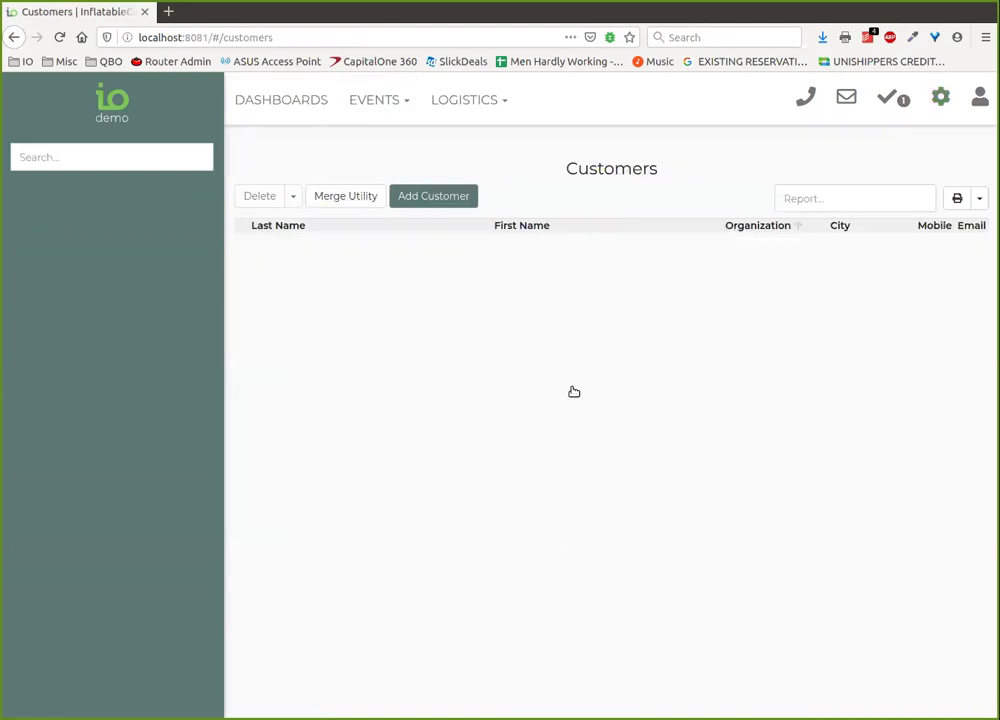
{"action": "left_click", "coordinate": [502, 268]}
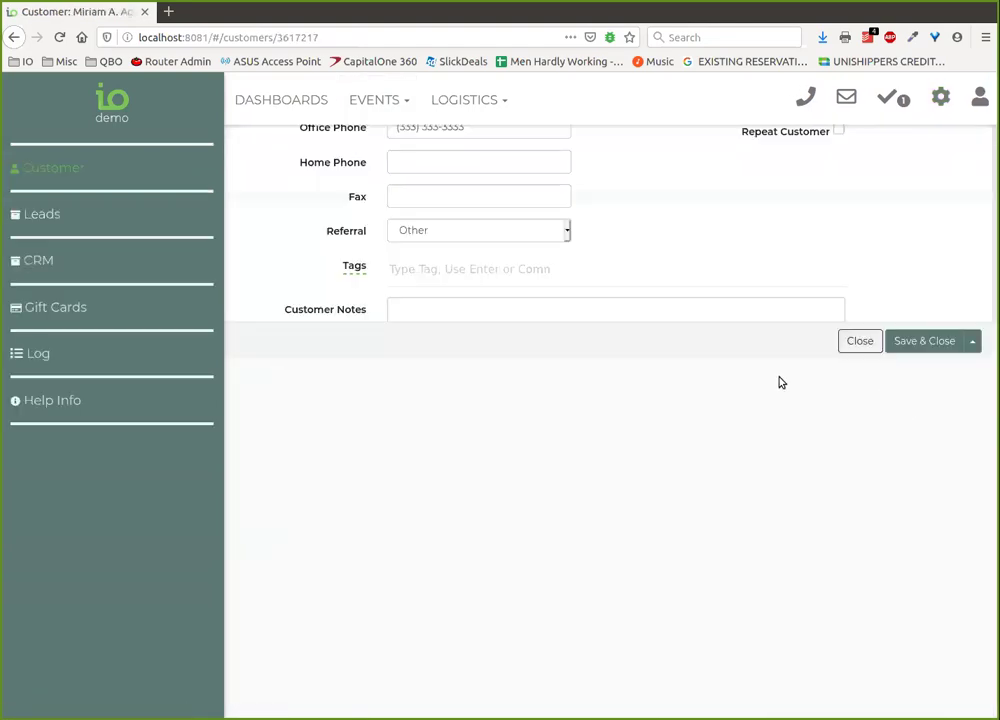
{"action": "scroll", "coordinate": [632, 481], "scroll_direction": "down", "scroll_amount": 5}
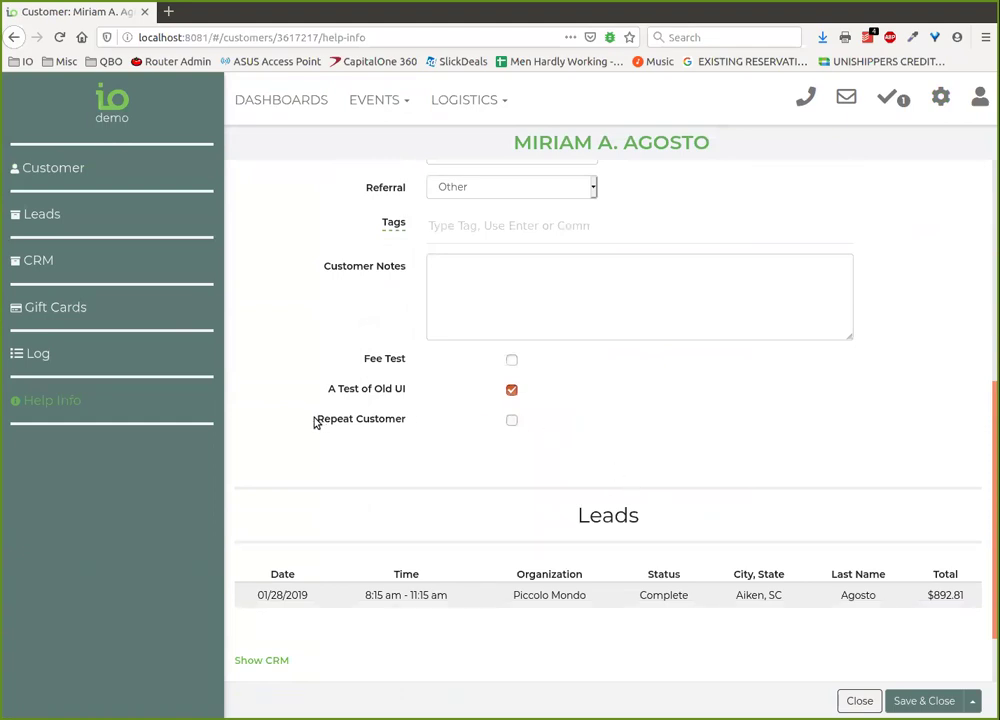
{"action": "left_click_drag", "start_coordinate": [316, 421], "coordinate": [404, 424]}
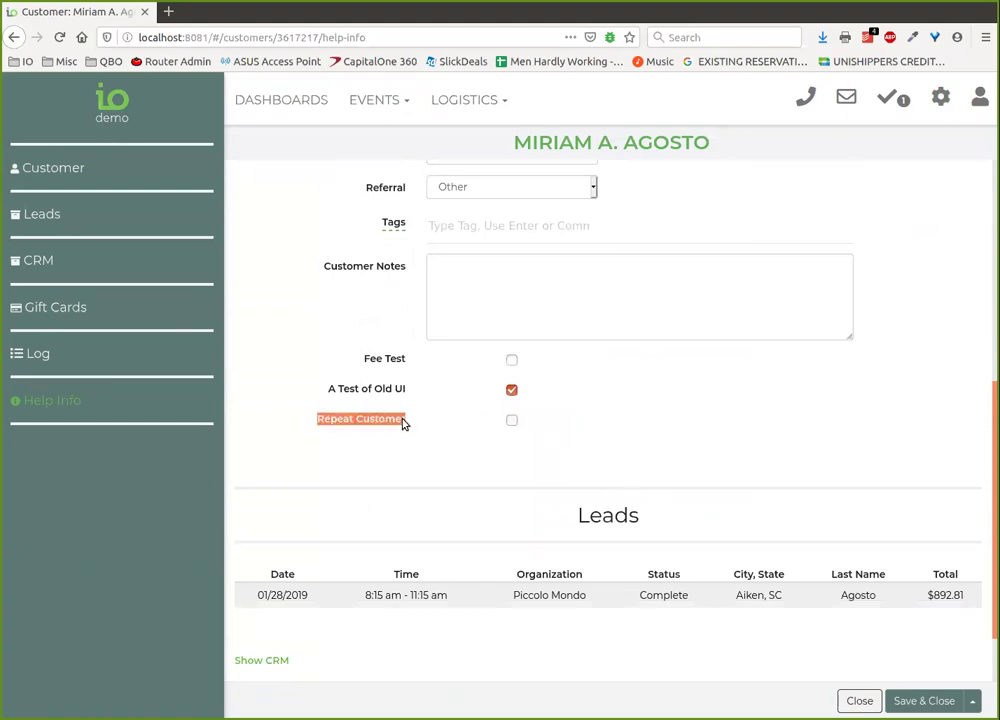
{"action": "left_click", "coordinate": [511, 420]}
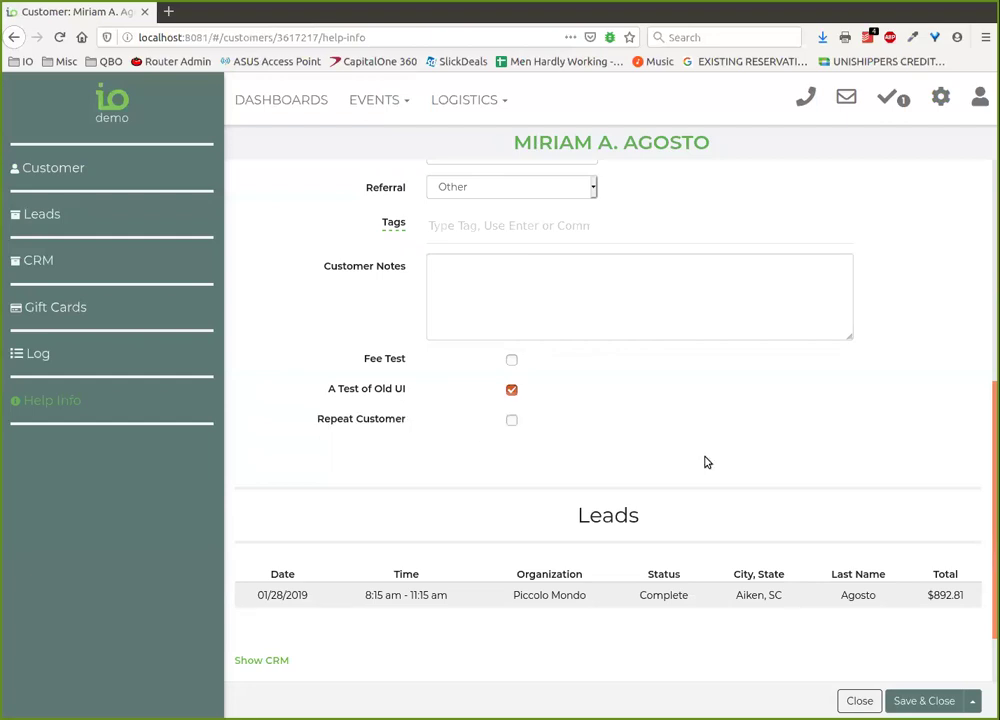
Discard the customer record's changes, then review the Customer section of the 06/25/2020 quote in Leads/Events and close the quote
{"action": "left_click", "coordinate": [374, 100]}
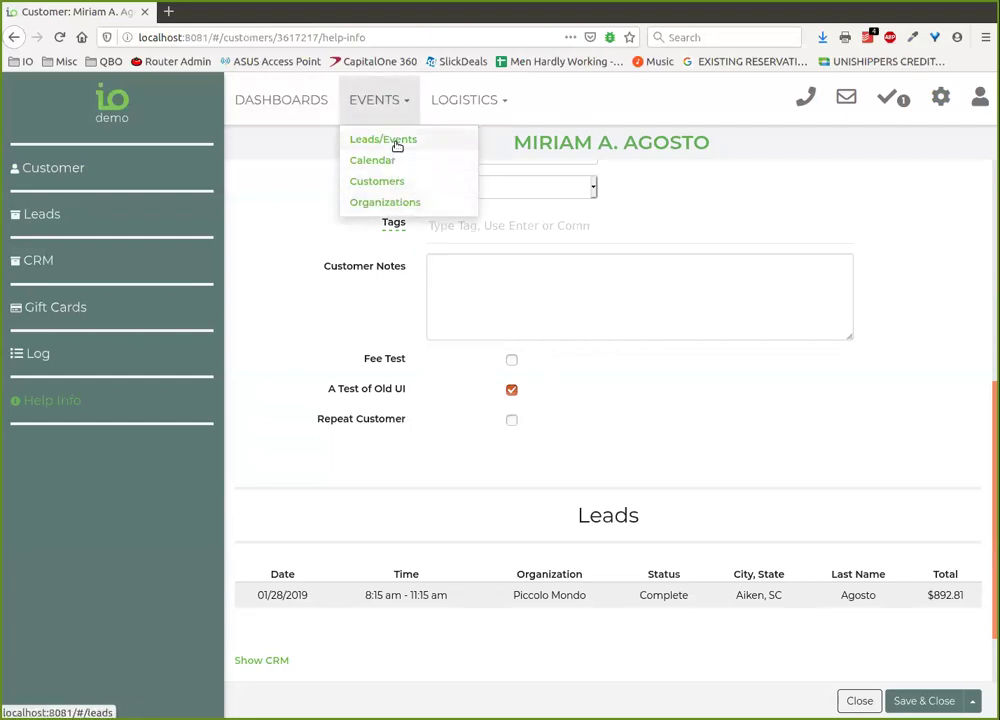
{"action": "left_click", "coordinate": [392, 140]}
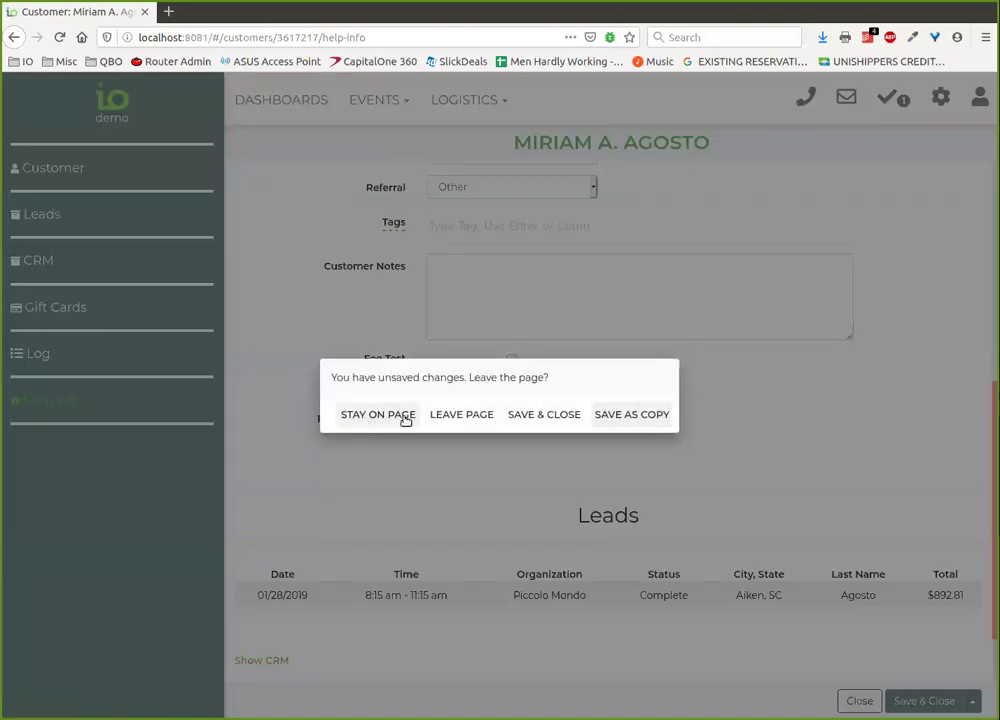
{"action": "left_click", "coordinate": [461, 414]}
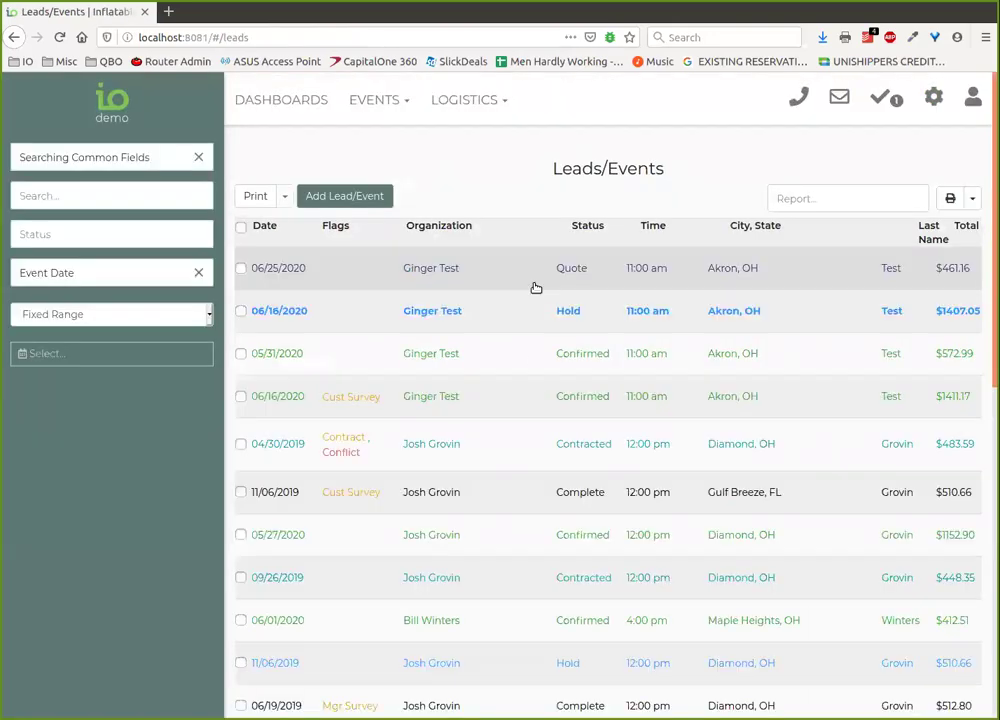
{"action": "left_click", "coordinate": [513, 268]}
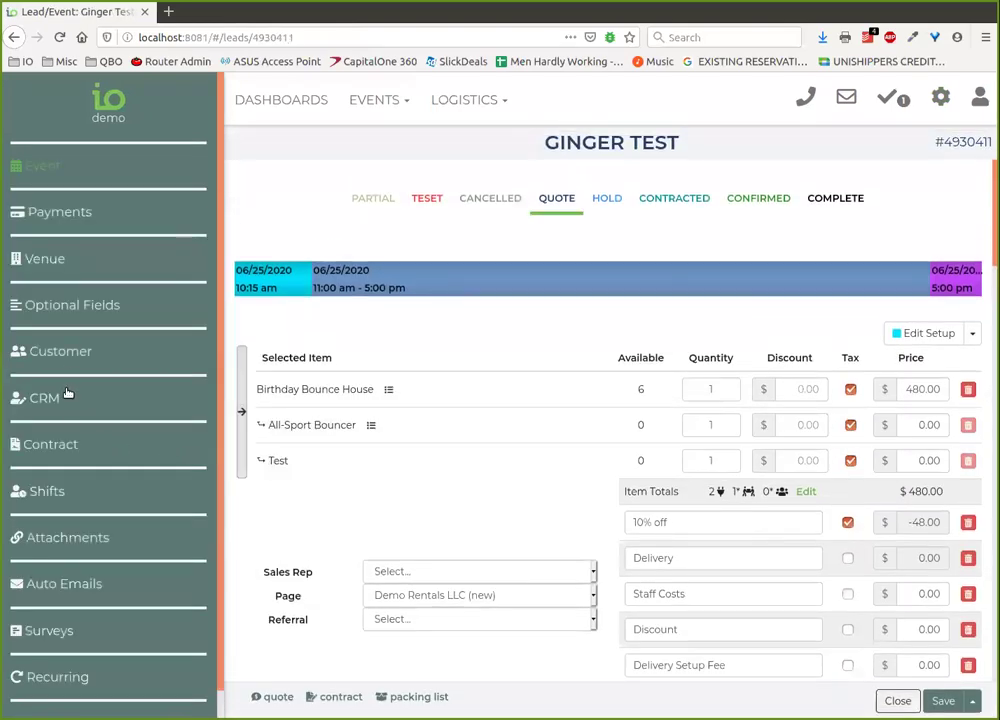
{"action": "left_click", "coordinate": [58, 352]}
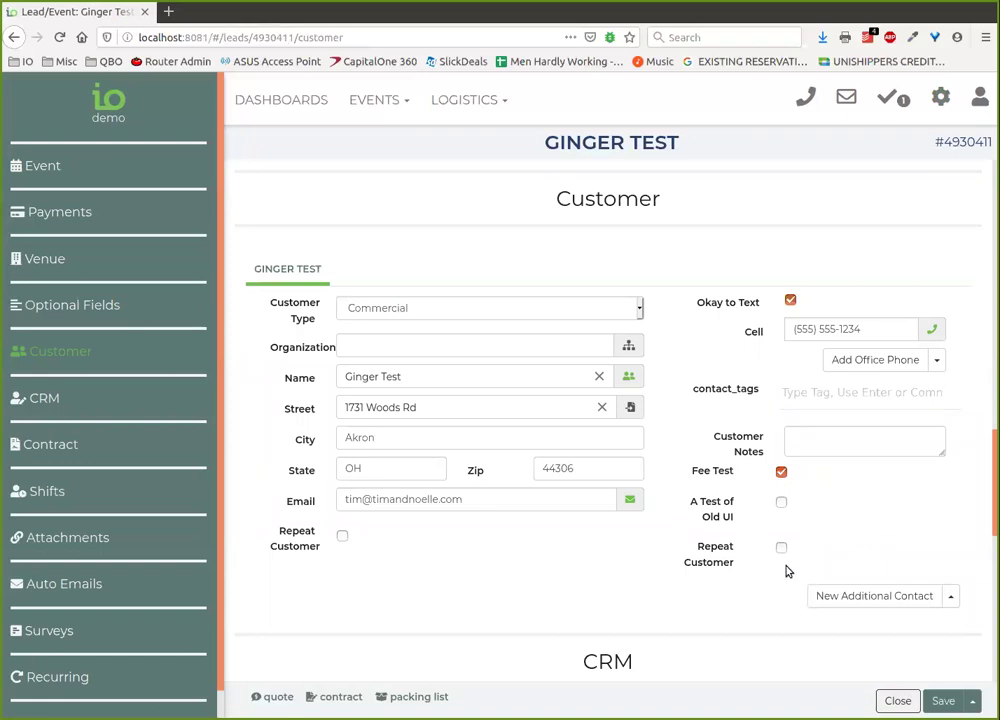
{"action": "left_click", "coordinate": [899, 701]}
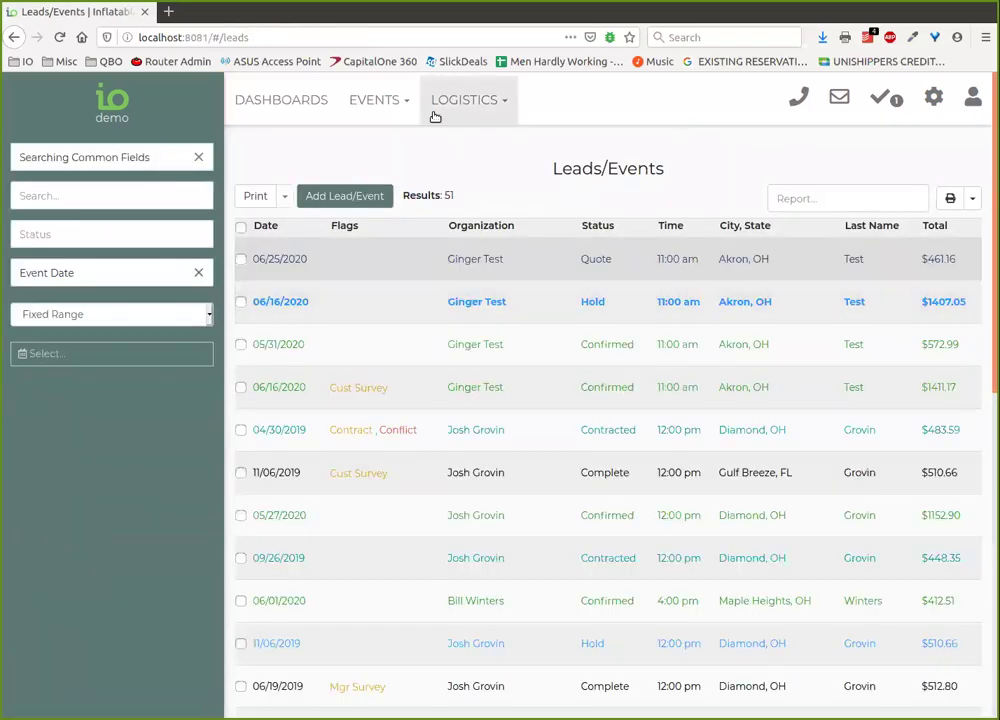
Reopen the Piccolo Mondo customer record, review the fields in its Customer section, and close it
{"action": "left_click", "coordinate": [378, 100]}
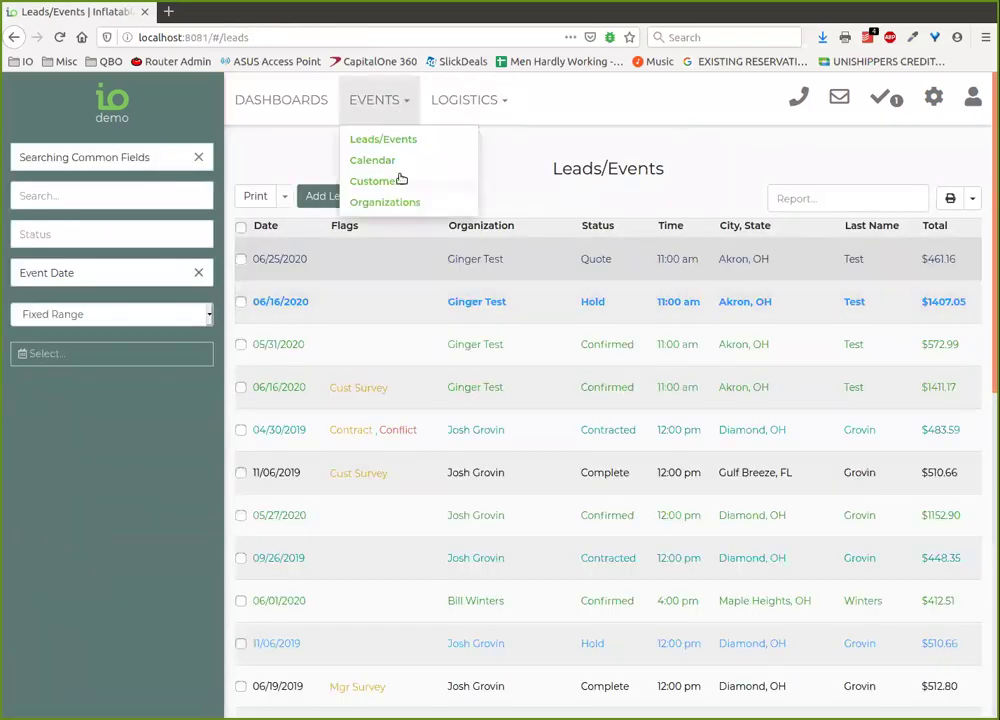
{"action": "left_click", "coordinate": [399, 186]}
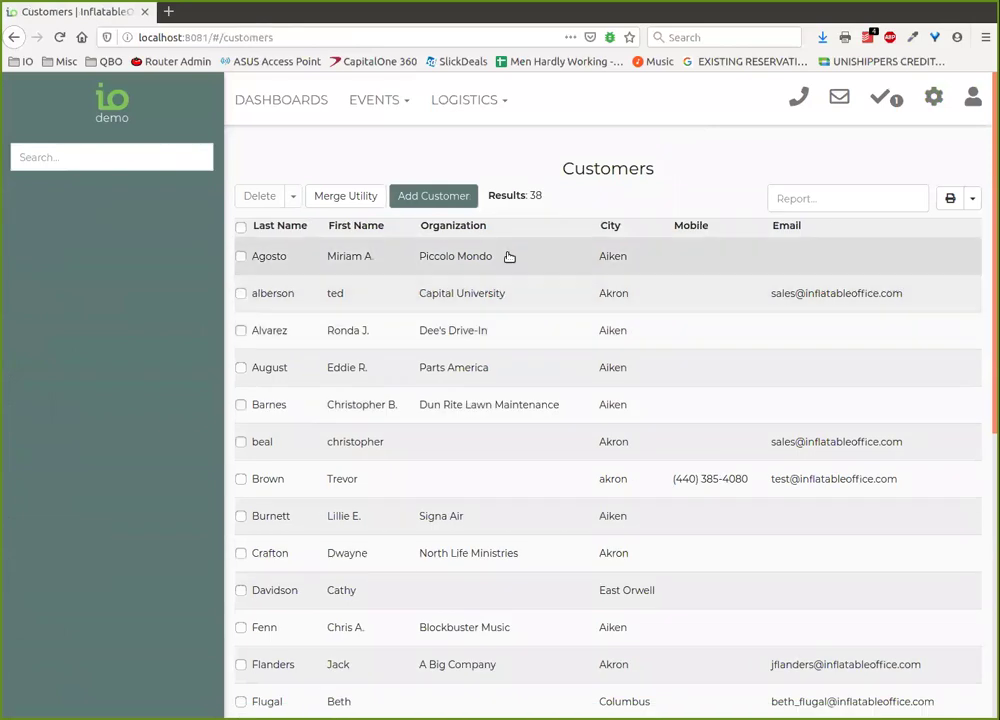
{"action": "left_click", "coordinate": [509, 257]}
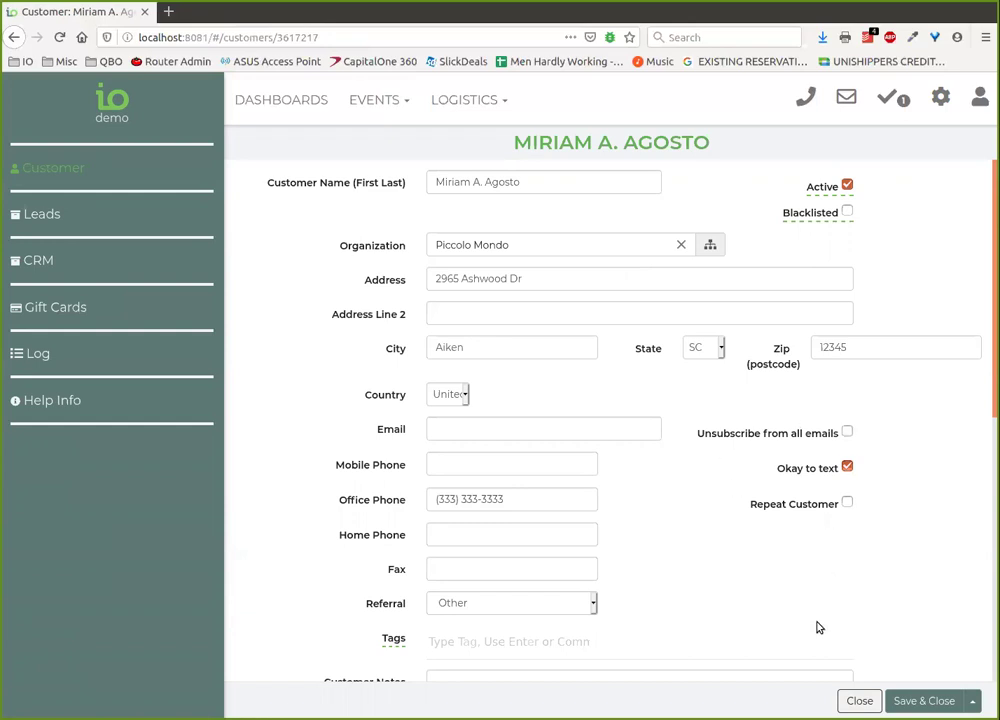
{"action": "left_click", "coordinate": [859, 700]}
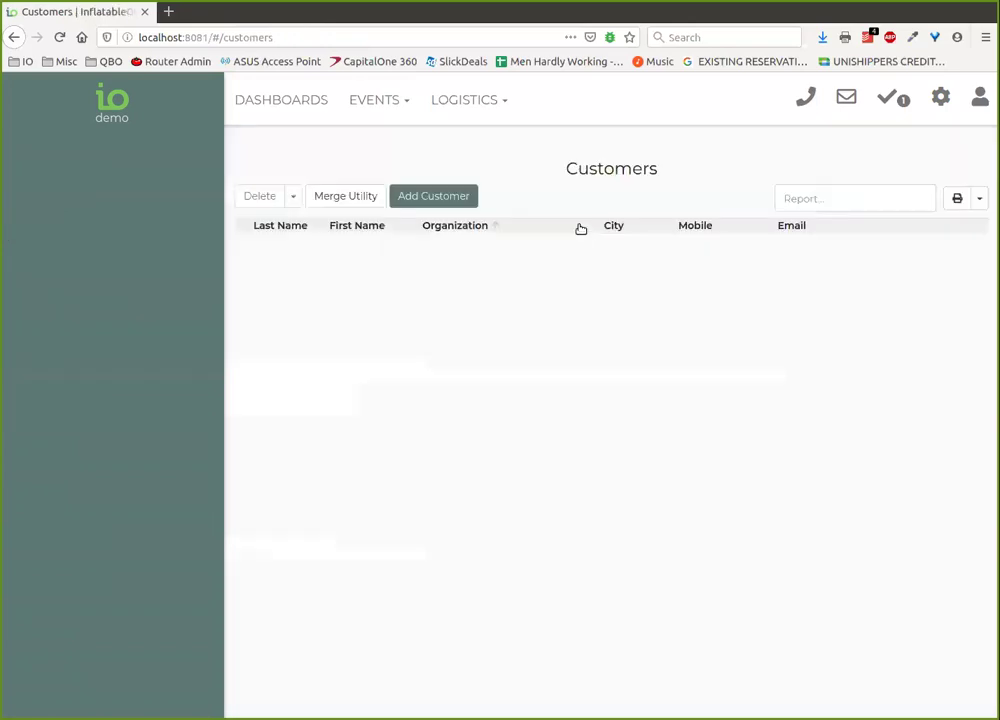
Open the second worker's record in the Workers list and examine the fields in its Worker section
{"action": "left_click", "coordinate": [503, 94]}
{"action": "left_click", "coordinate": [456, 203]}
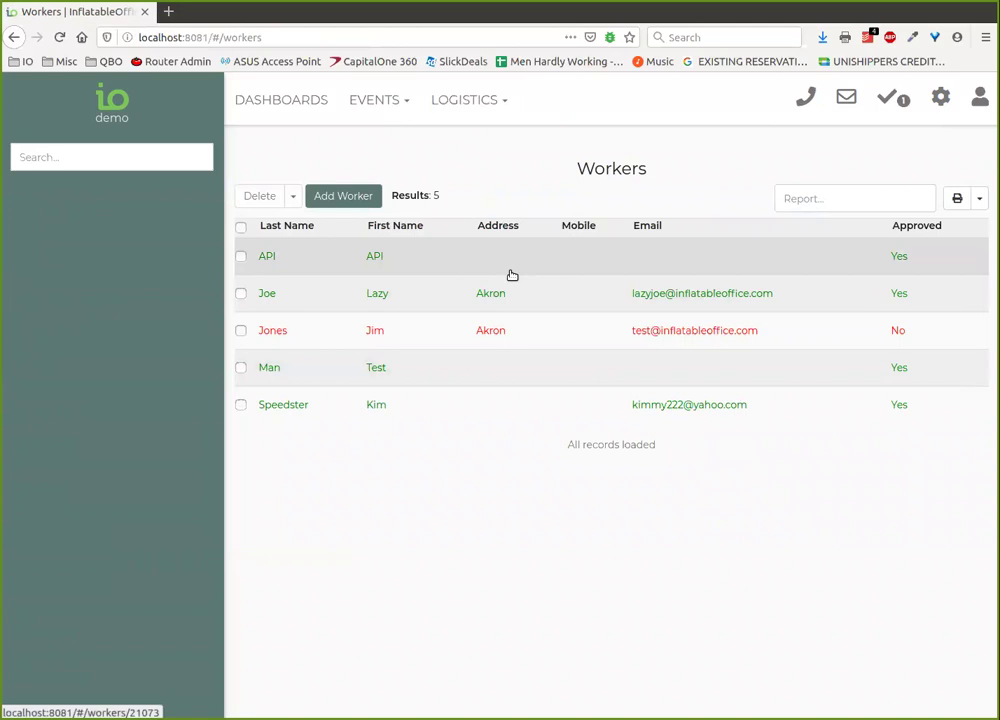
{"action": "left_click", "coordinate": [517, 301]}
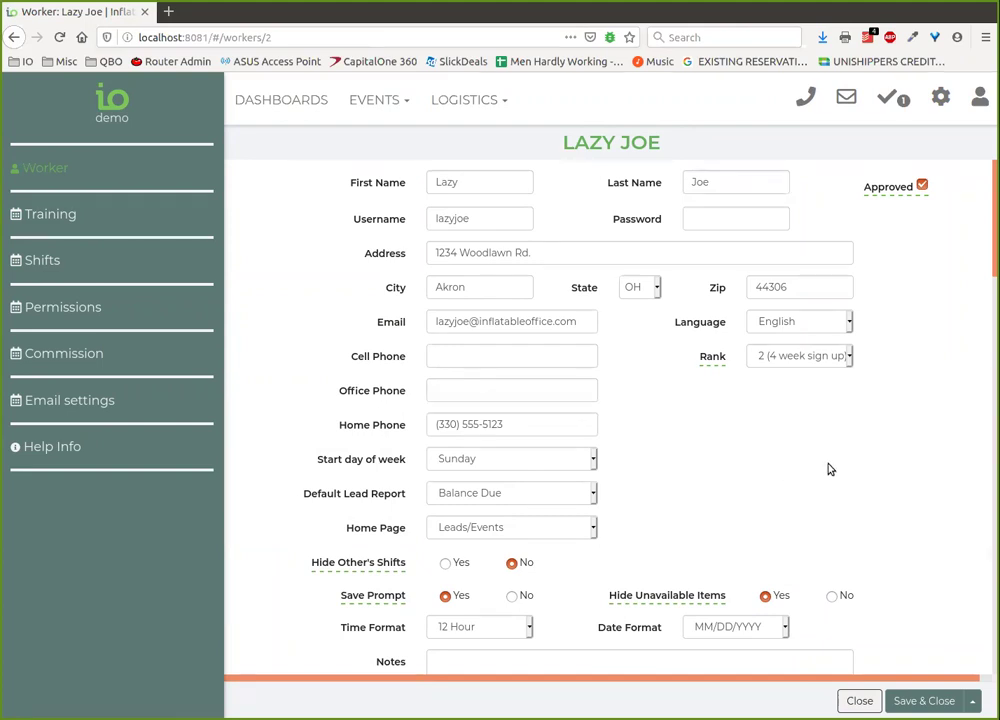
{"action": "scroll", "coordinate": [890, 420], "scroll_direction": "down", "scroll_amount": 3}
{"action": "scroll", "coordinate": [900, 360], "scroll_direction": "down", "scroll_amount": 2}
{"action": "scroll", "coordinate": [902, 294], "scroll_direction": "up", "scroll_amount": 5}
{"action": "scroll", "coordinate": [819, 460], "scroll_direction": "down", "scroll_amount": 5}
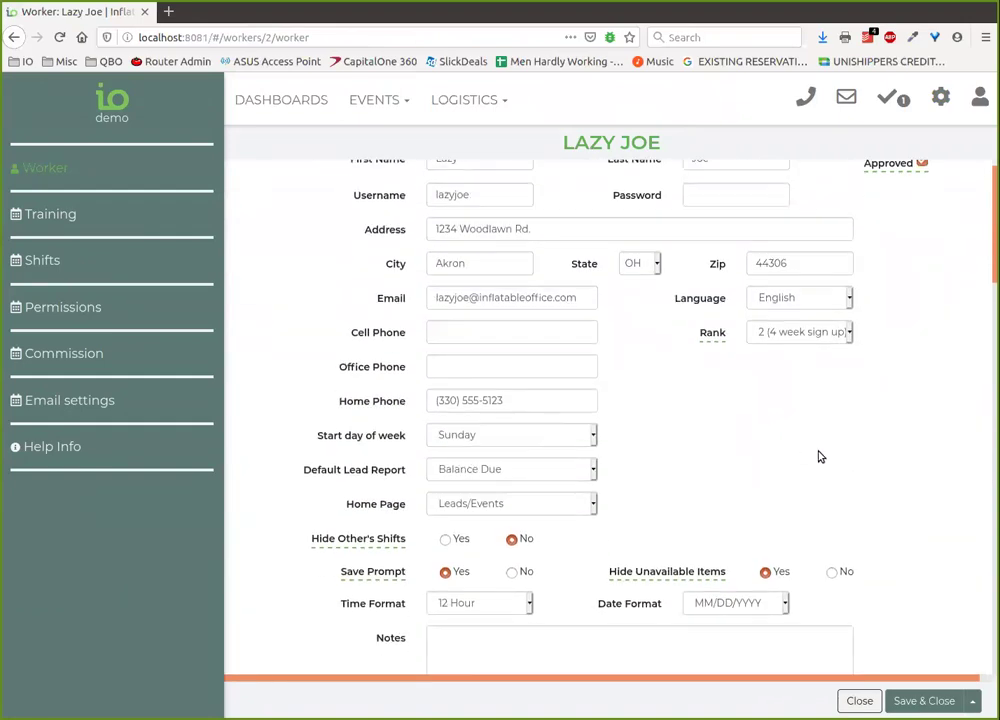
{"action": "scroll", "coordinate": [893, 375], "scroll_direction": "up", "scroll_amount": 5}
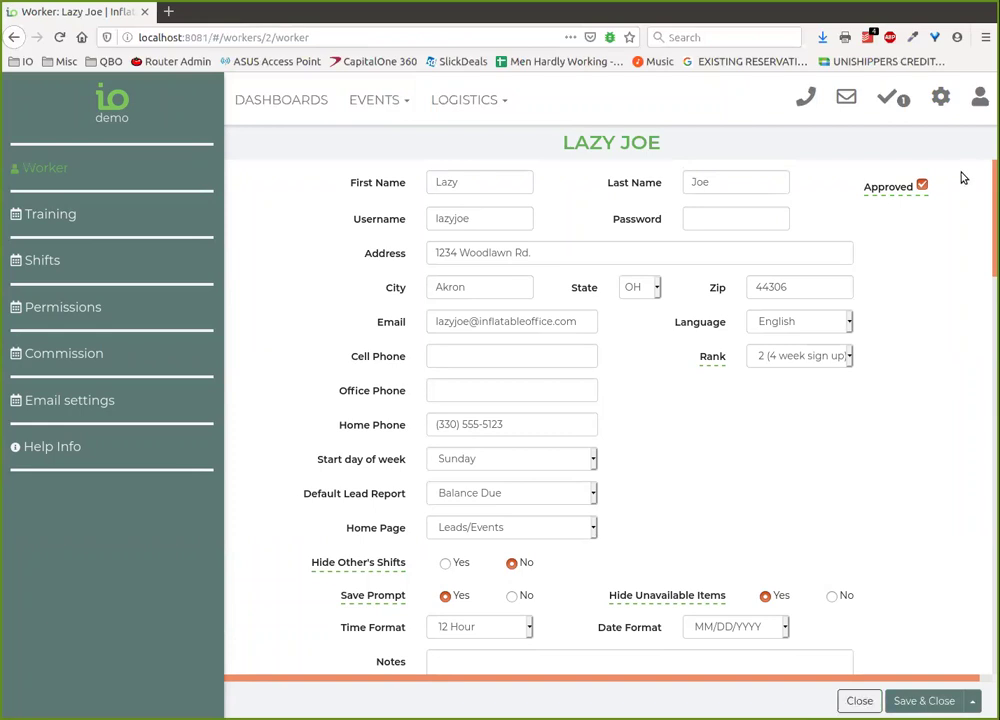
Open the 10x20 Tent inventory item and examine the Description field under its first image
{"action": "left_click", "coordinate": [940, 96]}
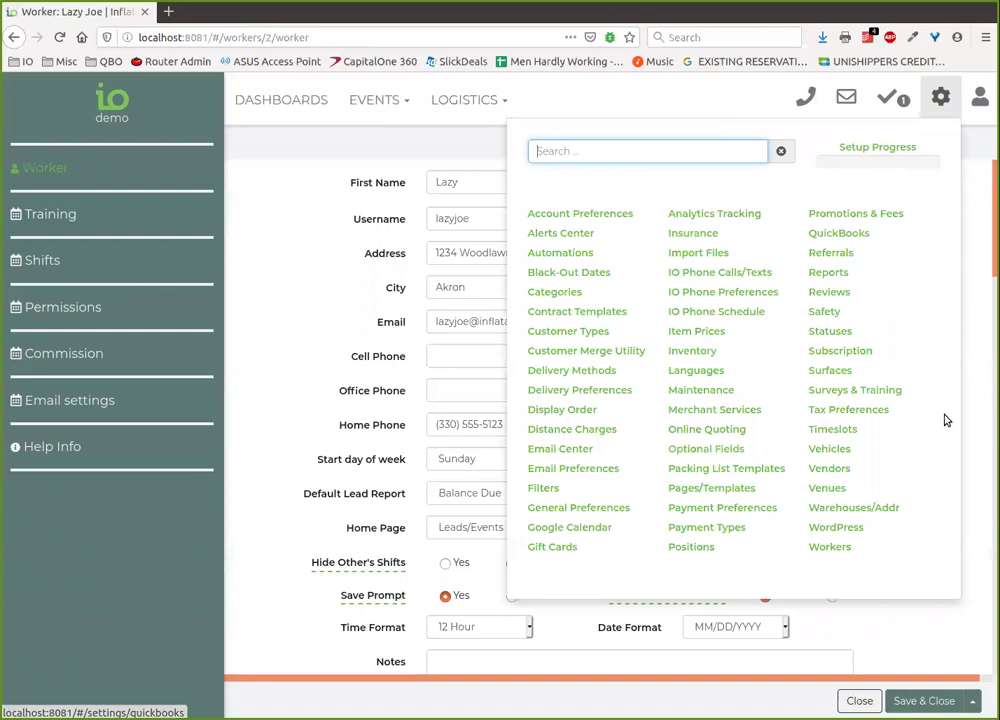
{"action": "left_click", "coordinate": [455, 143]}
{"action": "left_click", "coordinate": [935, 100]}
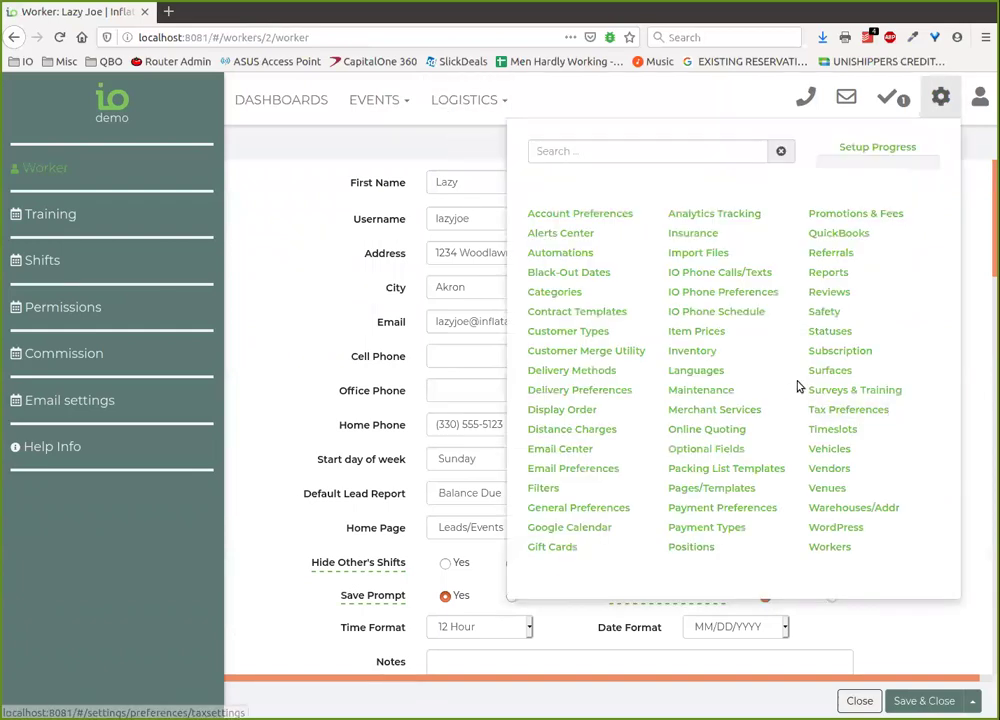
{"action": "left_click", "coordinate": [699, 352]}
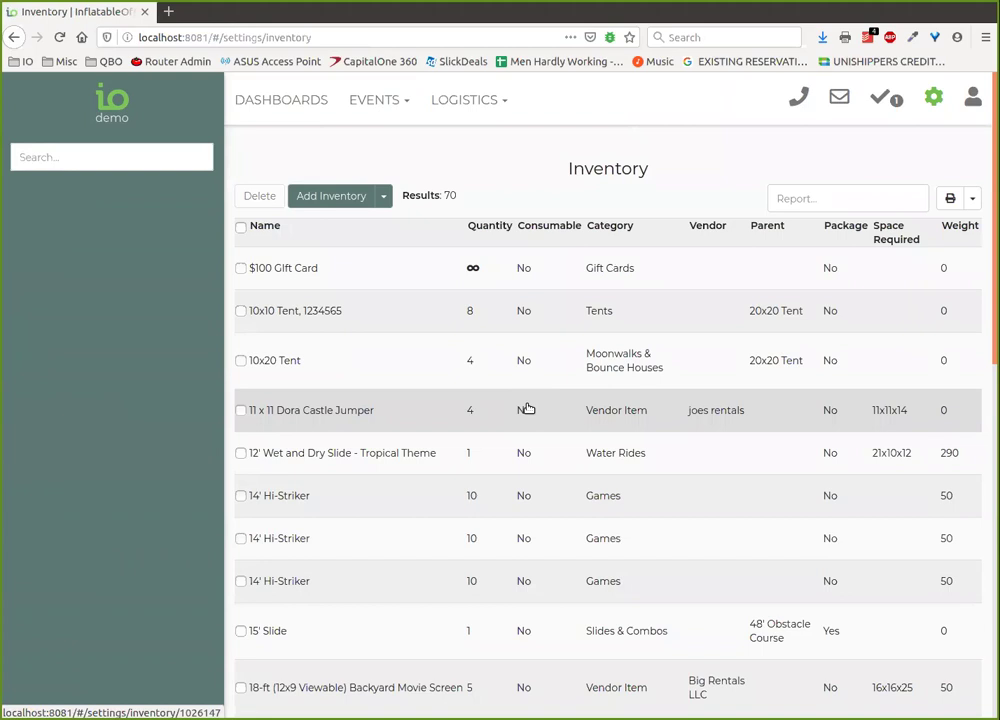
{"action": "left_click", "coordinate": [602, 368]}
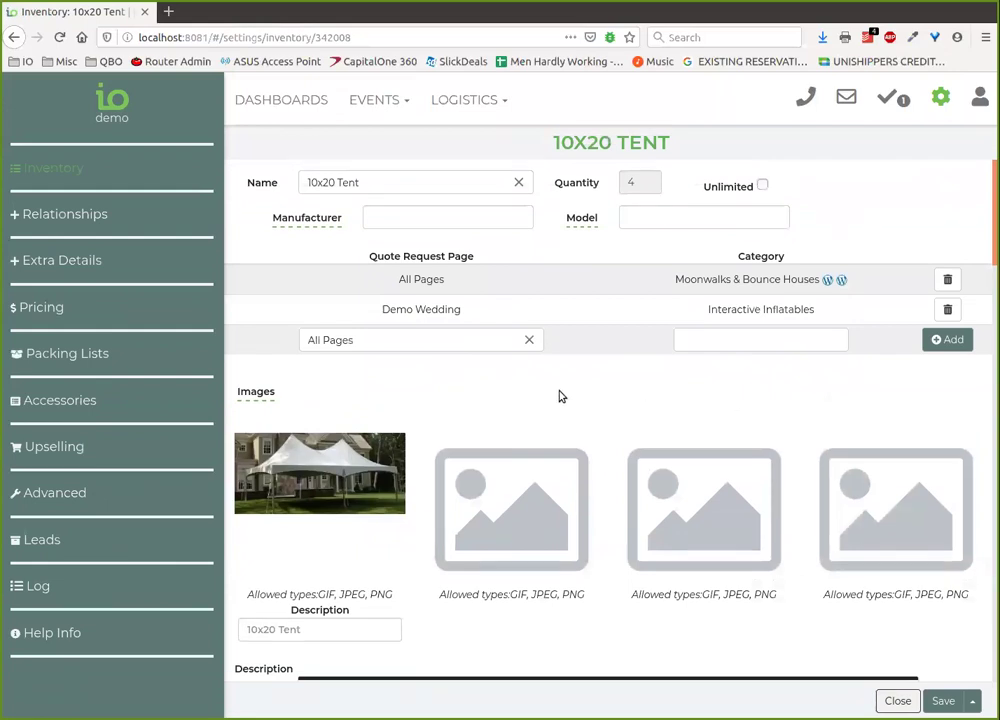
{"action": "scroll", "coordinate": [561, 396], "scroll_direction": "down", "scroll_amount": 3}
{"action": "left_click", "coordinate": [378, 479]}
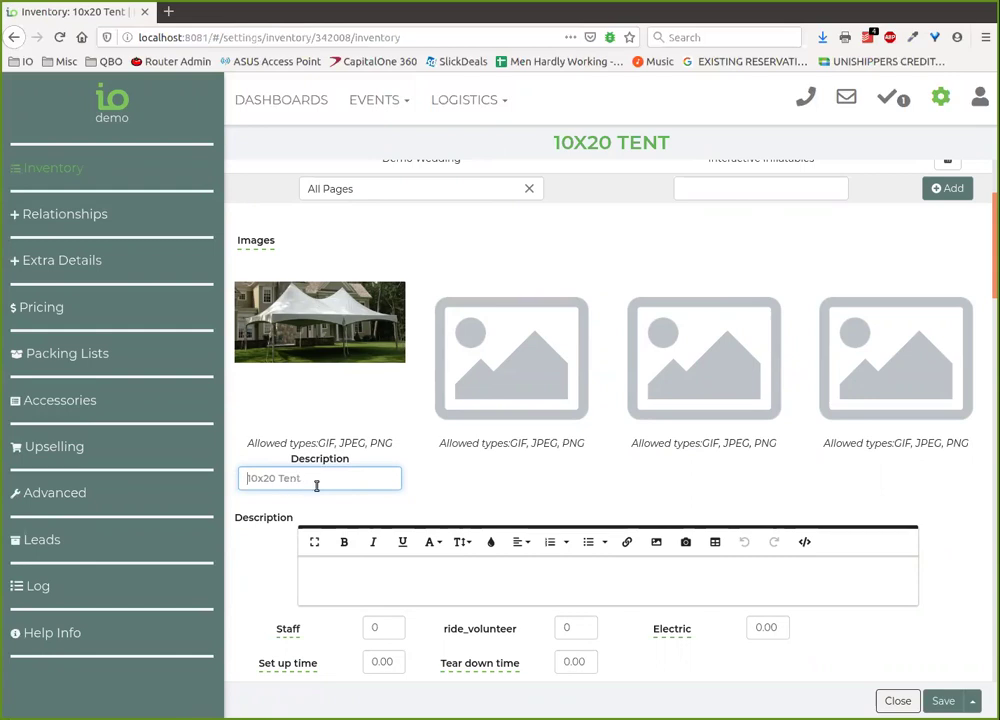
Look through the Optional Fields list, review the settings of the Rental Image 2 Description field, and close it without changes
{"action": "left_click", "coordinate": [939, 106]}
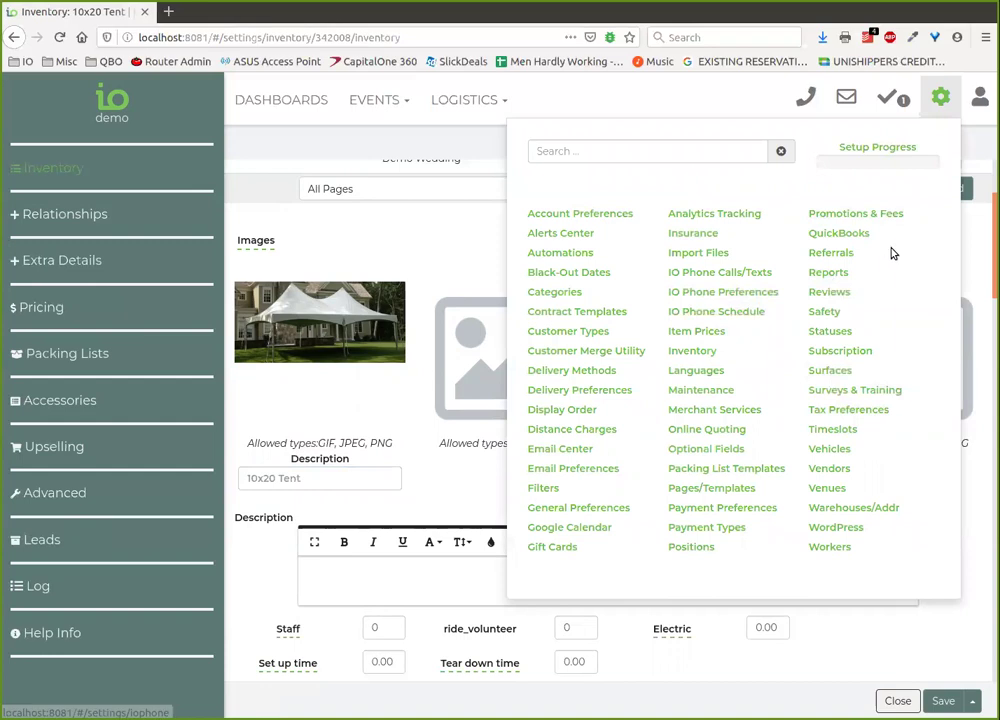
{"action": "left_click", "coordinate": [707, 449]}
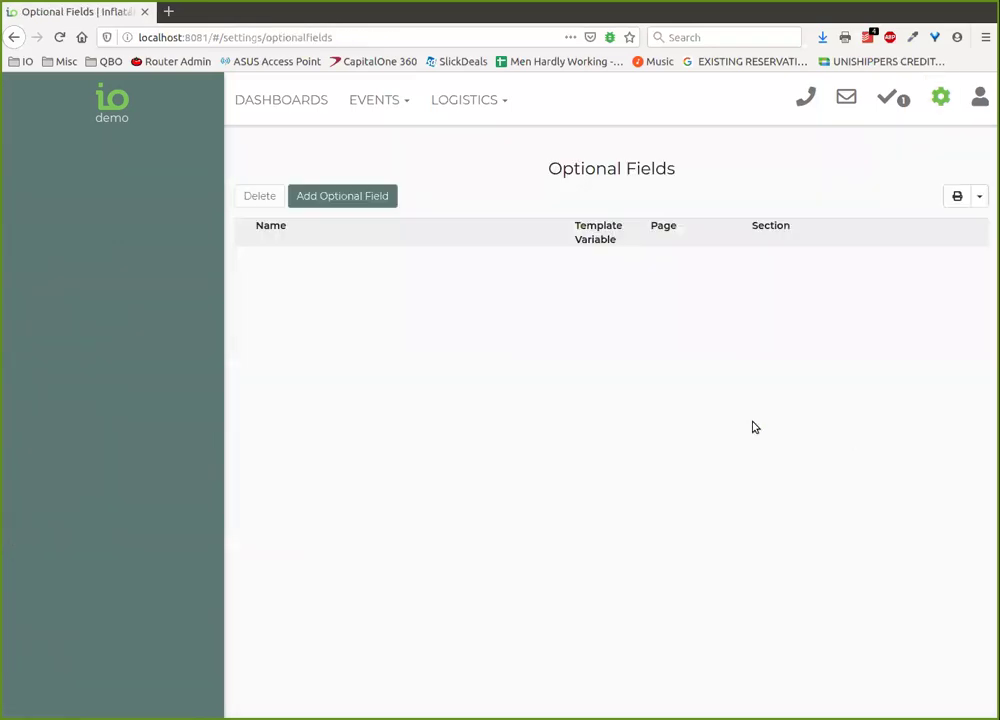
{"action": "scroll", "coordinate": [466, 369], "scroll_direction": "down", "scroll_amount": 5}
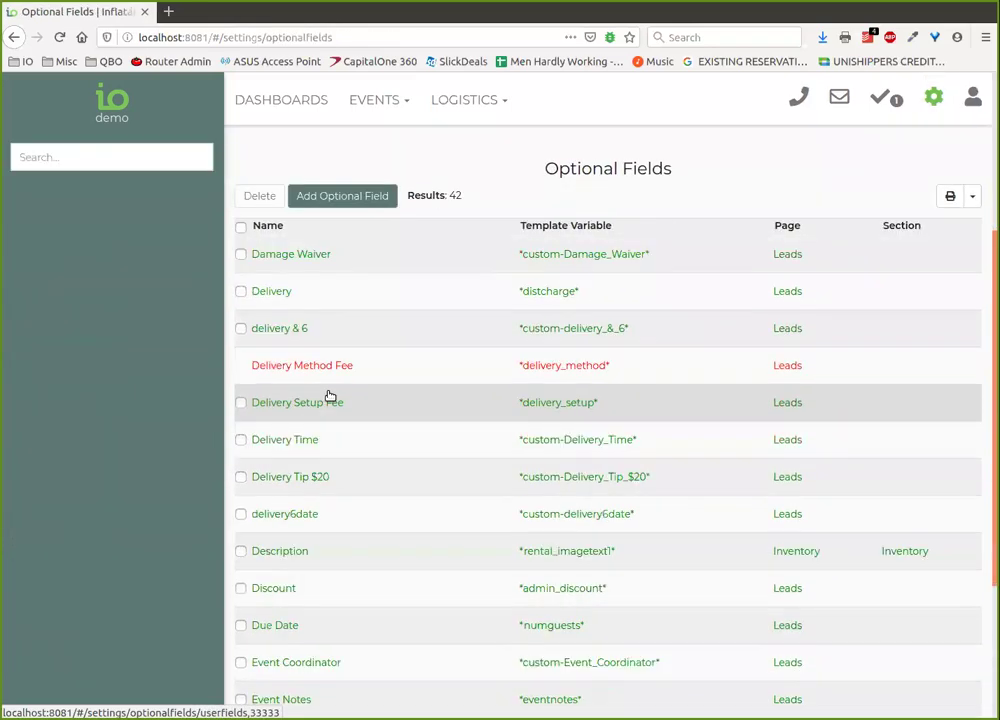
{"action": "scroll", "coordinate": [482, 415], "scroll_direction": "down", "scroll_amount": 5}
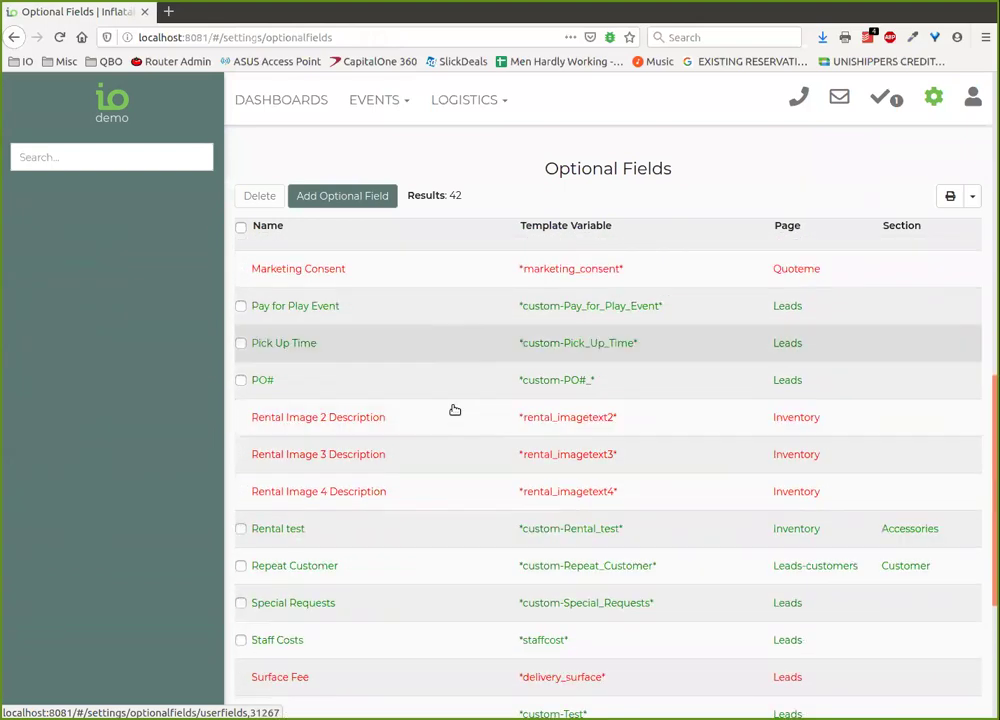
{"action": "scroll", "coordinate": [350, 402], "scroll_direction": "down", "scroll_amount": 2}
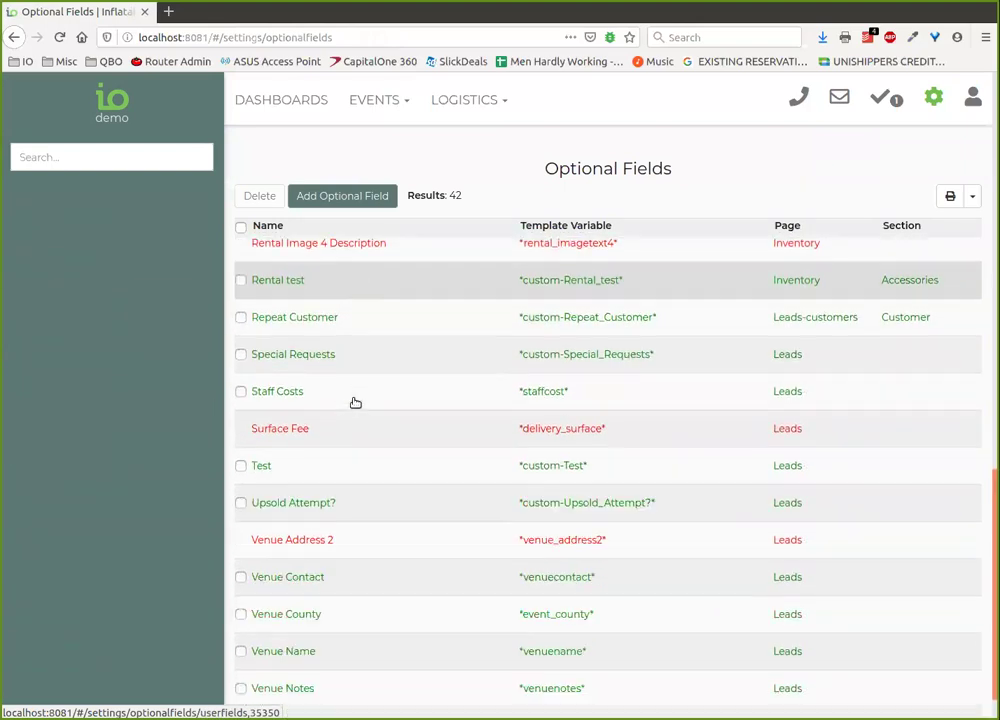
{"action": "scroll", "coordinate": [351, 396], "scroll_direction": "up", "scroll_amount": 3}
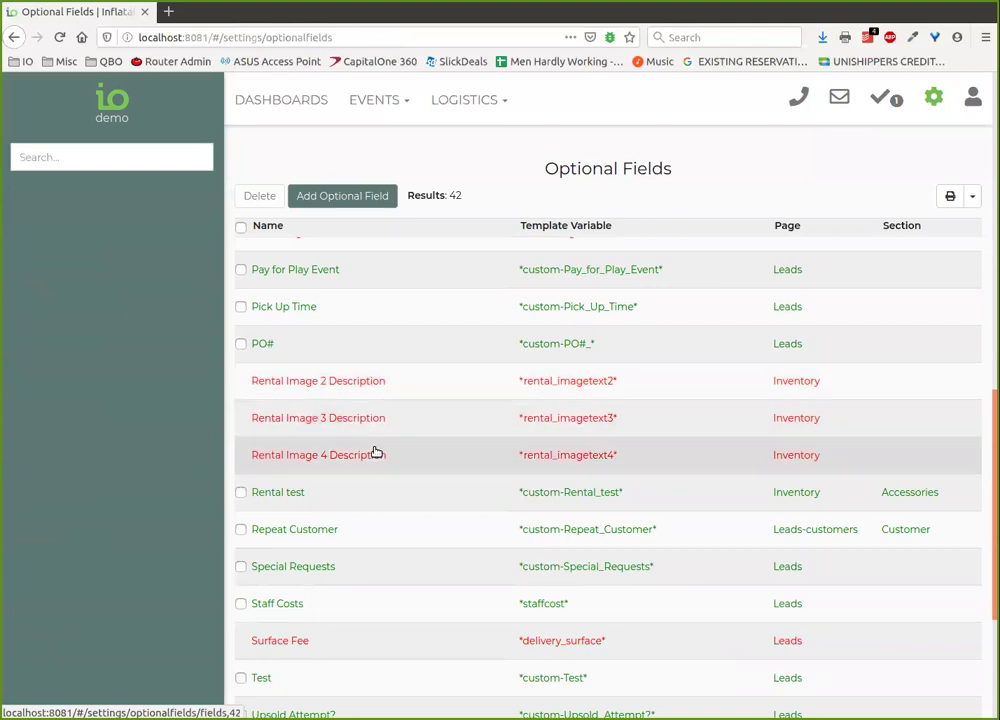
{"action": "left_click", "coordinate": [379, 383]}
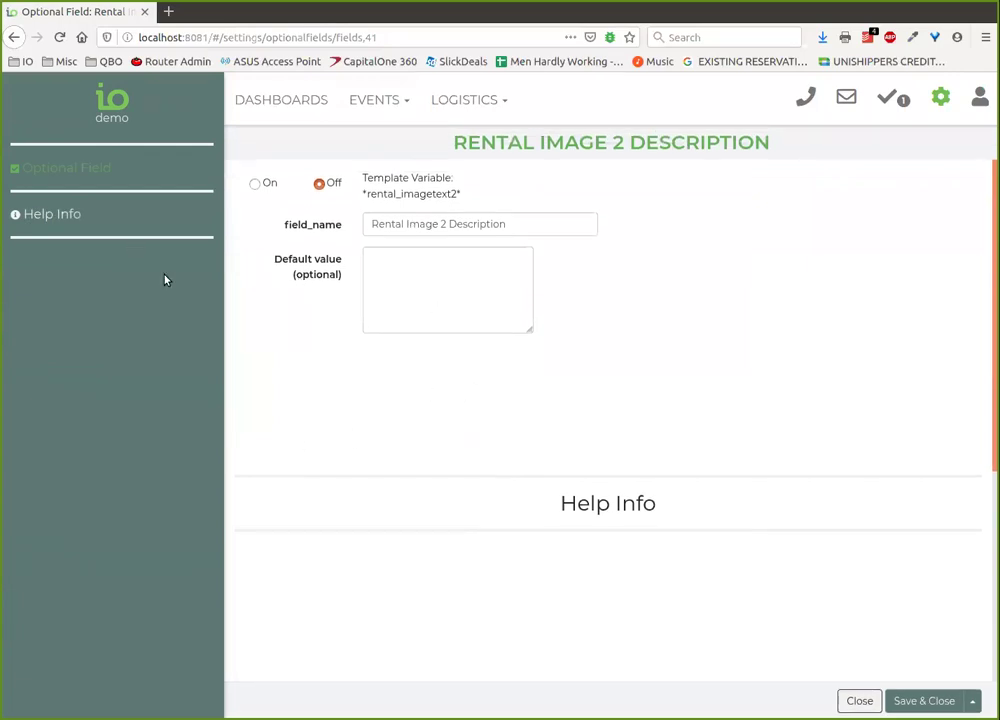
{"action": "left_click", "coordinate": [858, 700]}
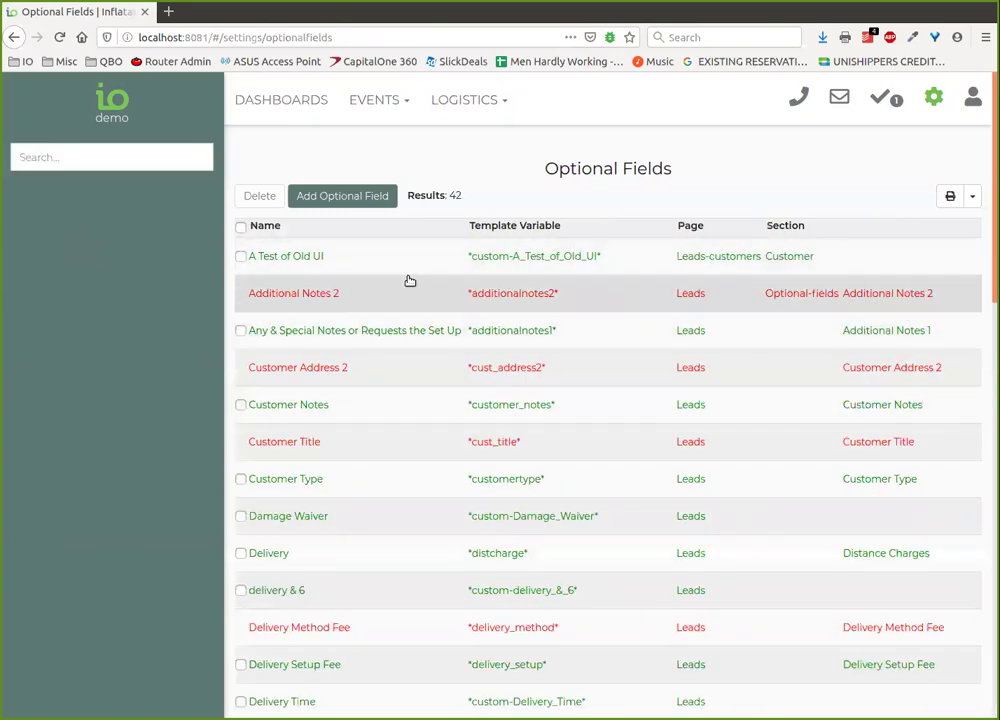
Open the A Test of Old UI optional field, highlight its template variable, and close the field
{"action": "left_click", "coordinate": [355, 263]}
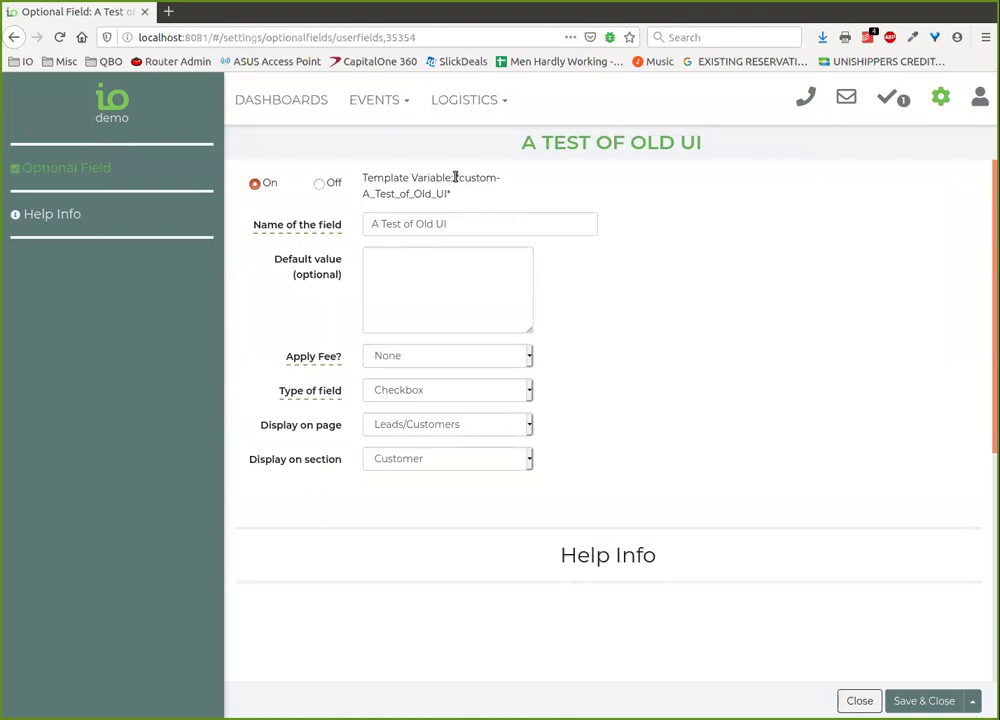
{"action": "left_click_drag", "start_coordinate": [456, 178], "coordinate": [462, 196]}
{"action": "left_click", "coordinate": [456, 178]}
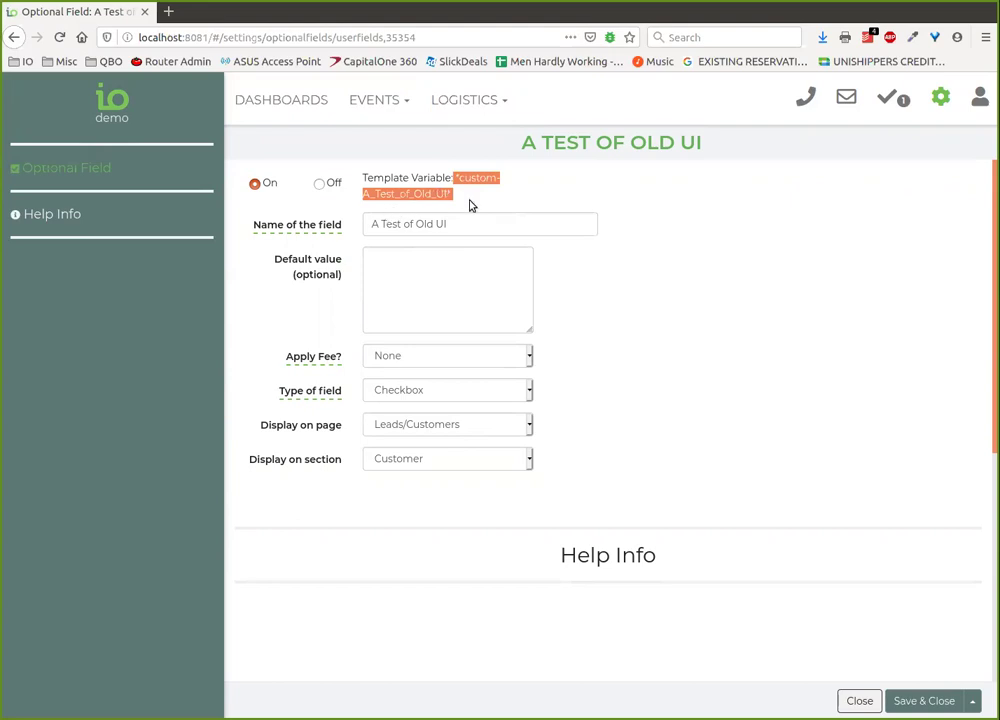
{"action": "left_click", "coordinate": [846, 698]}
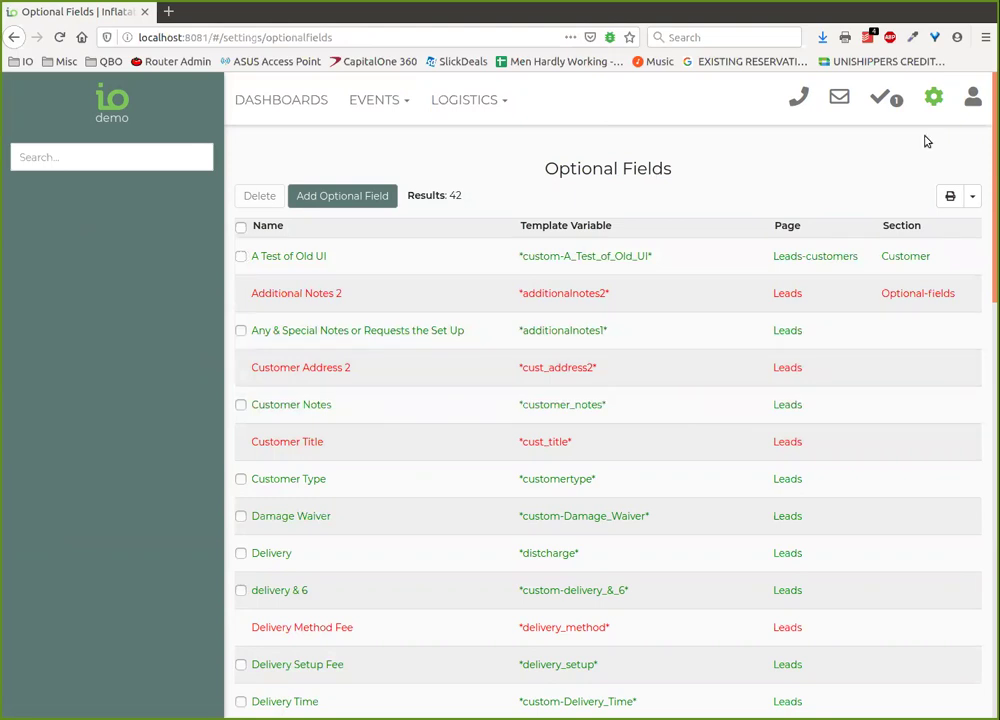
Reopen the 10x20 Tent item from the Inventory settings to view its details
{"action": "left_click", "coordinate": [933, 96]}
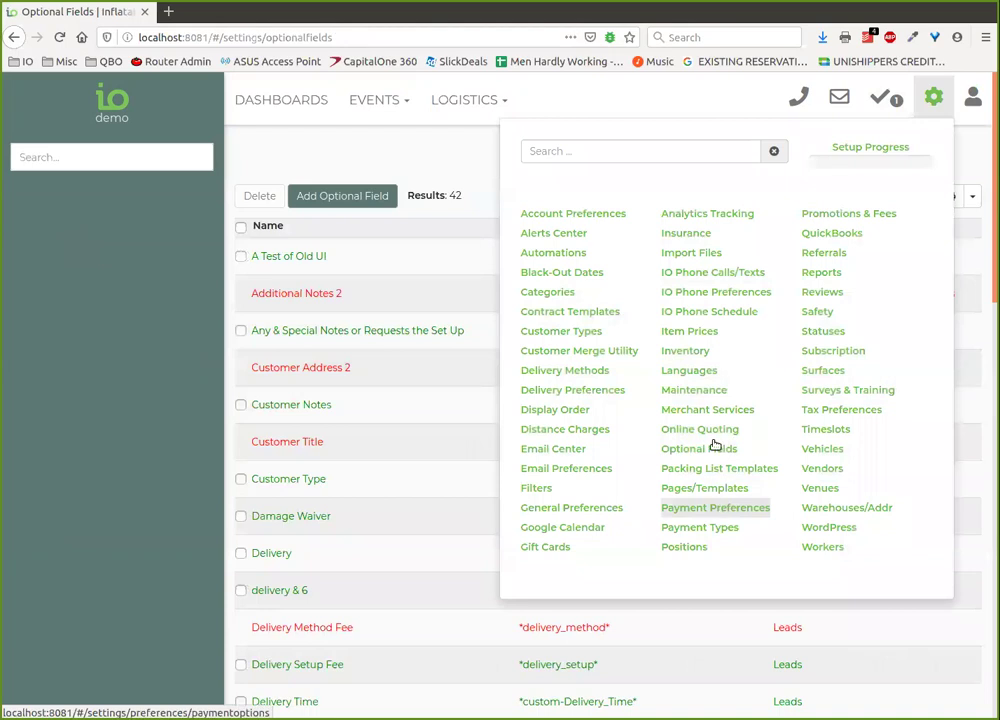
{"action": "left_click", "coordinate": [704, 353]}
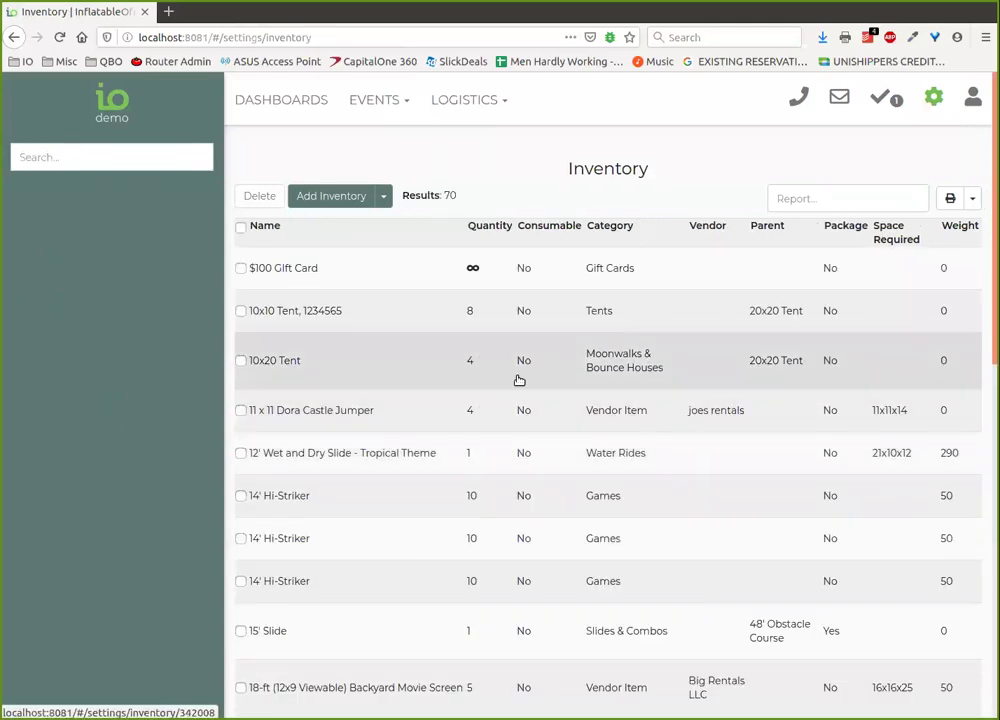
{"action": "left_click", "coordinate": [521, 375]}
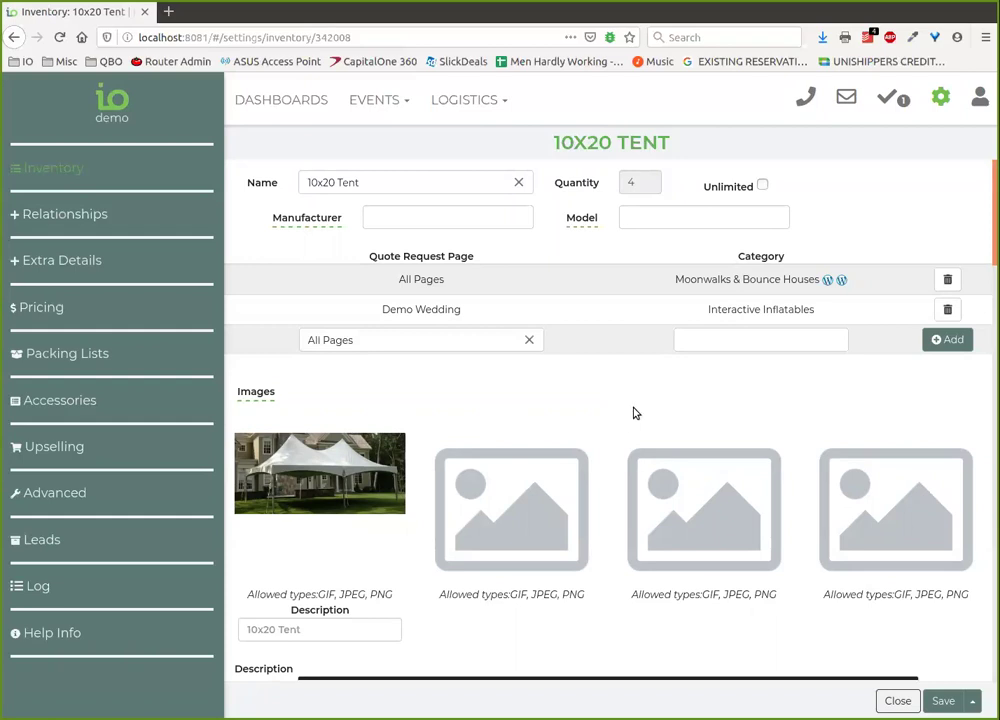
Return to the Optional Fields list in the settings
{"action": "left_click", "coordinate": [941, 100]}
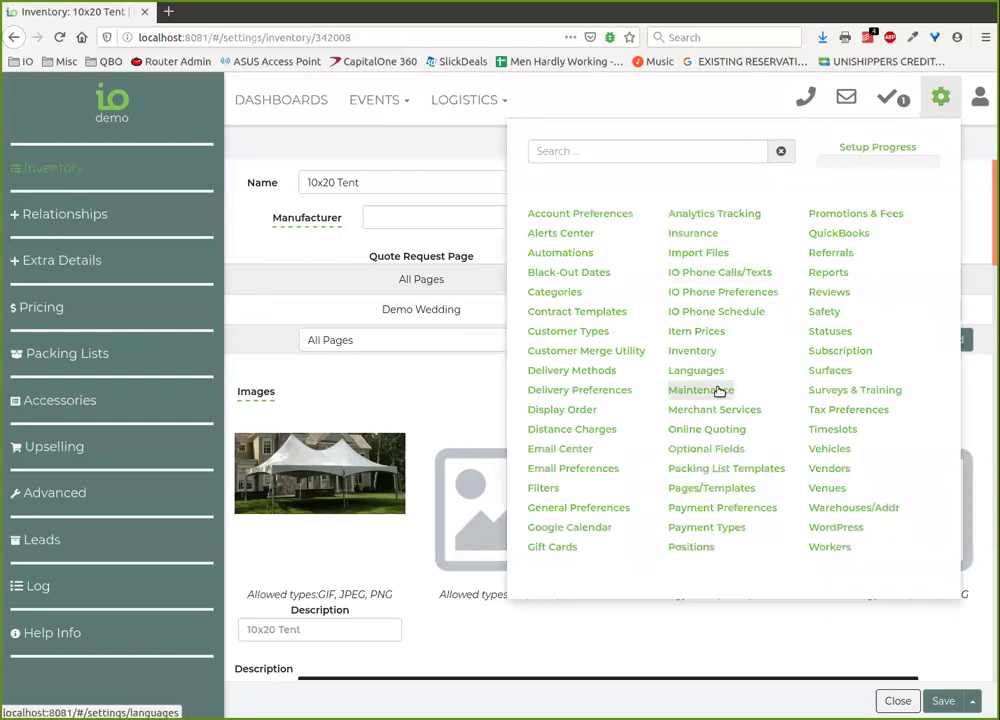
{"action": "left_click", "coordinate": [712, 450]}
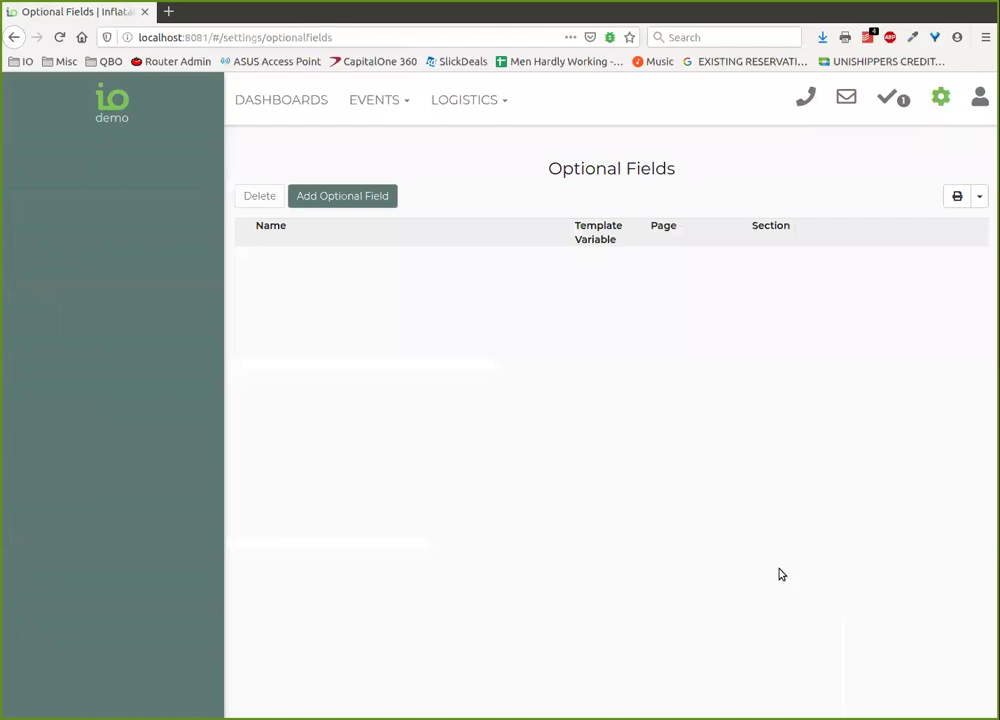